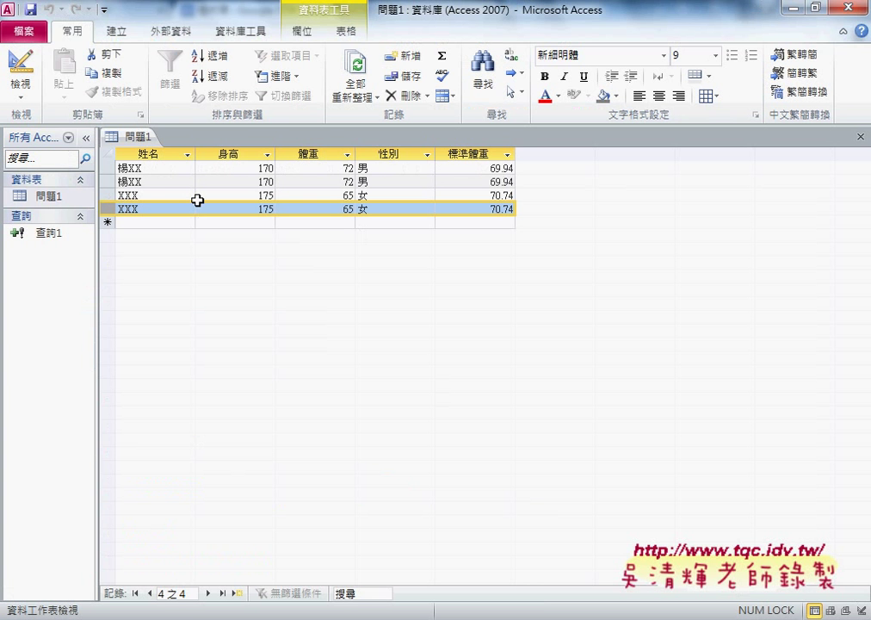
# Step: Switch from Access to the Excel workbook 問題1(20150716VBA與表單) showing the 問題6 sheet
pyautogui.moveTo(392, 619)
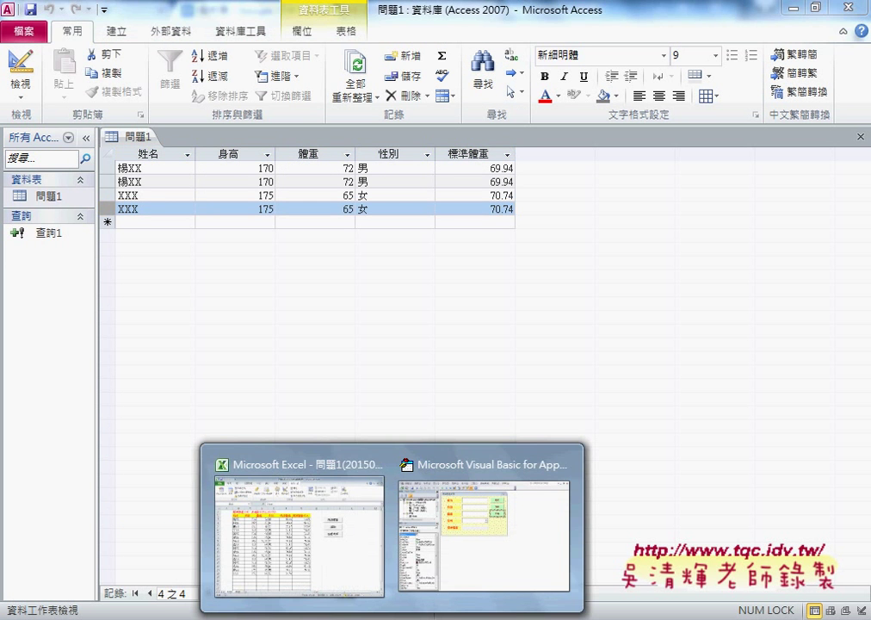
pyautogui.click(331, 540)
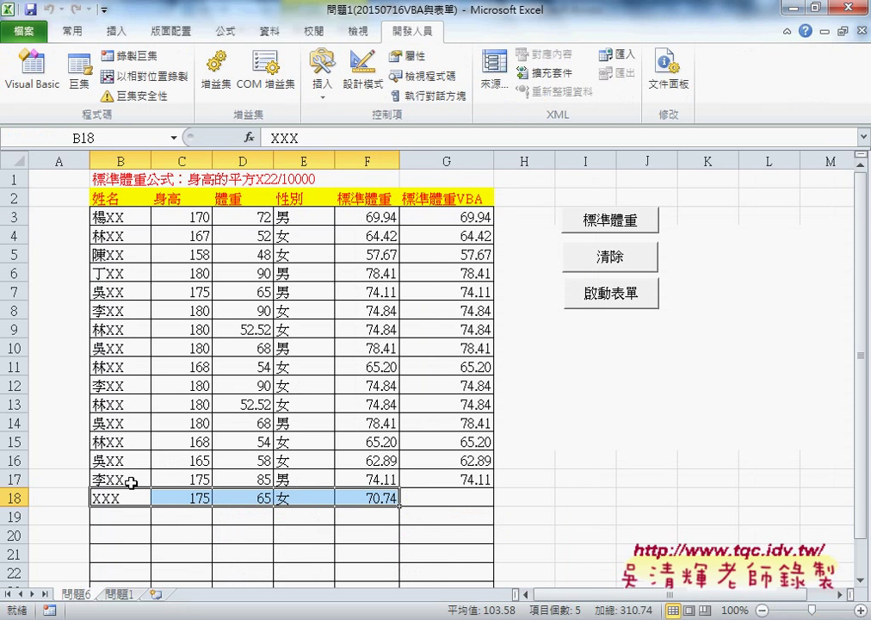
# Step: Select all 16 height and weight records in B3:F18 on the 問題6 sheet
pyautogui.moveTo(153, 494); pyautogui.dragTo(362, 496)
pyautogui.click(115, 218)
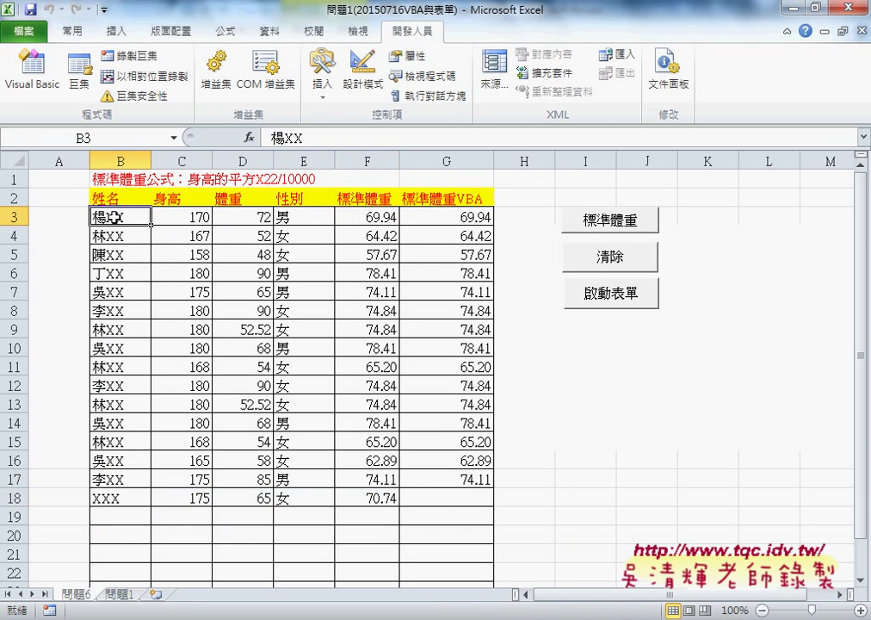
pyautogui.moveTo(115, 218); pyautogui.dragTo(370, 497)
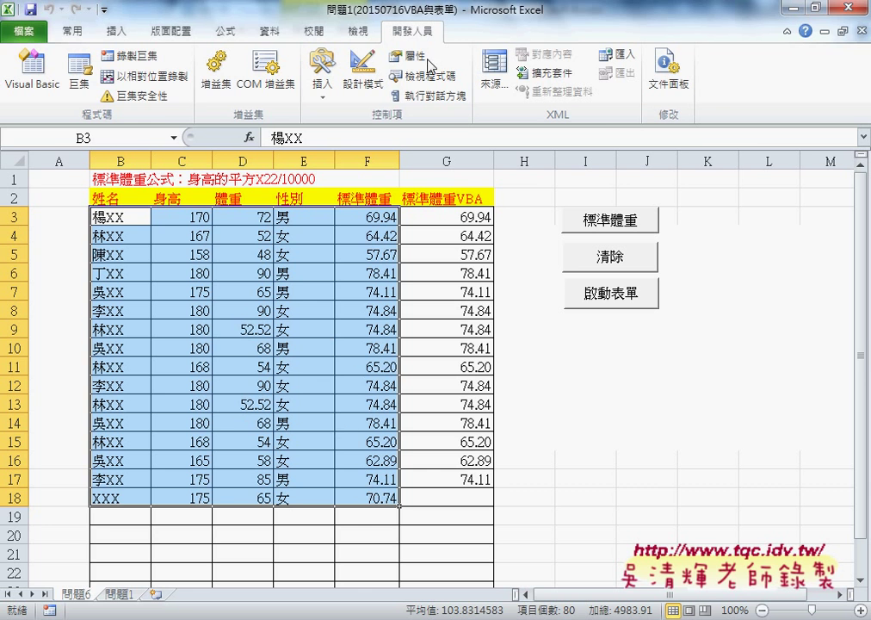
# Step: Duplicate the form's 新增 button and caption the copy 新增全部
pyautogui.click(49, 83)
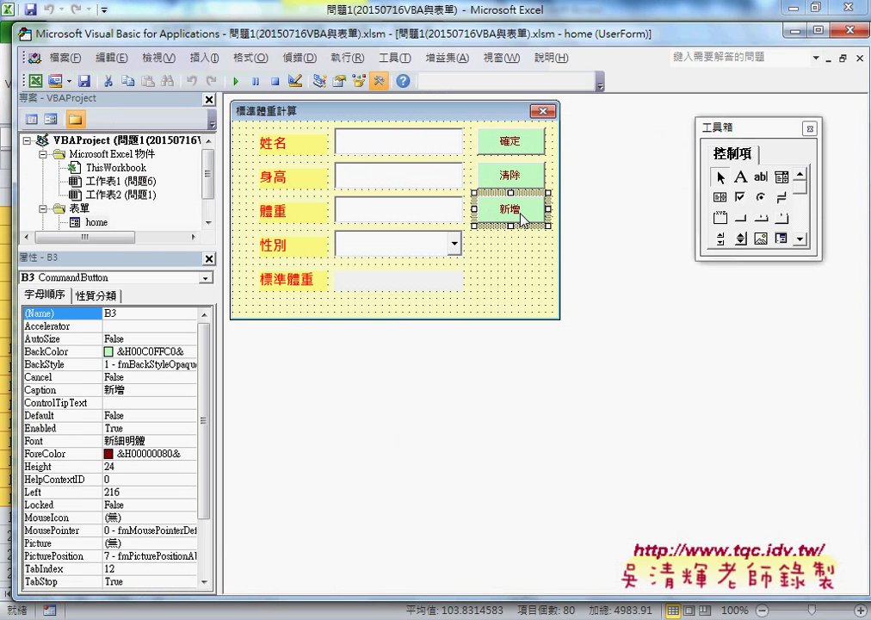
pyautogui.moveTo(528, 218); pyautogui.dragTo(523, 254)
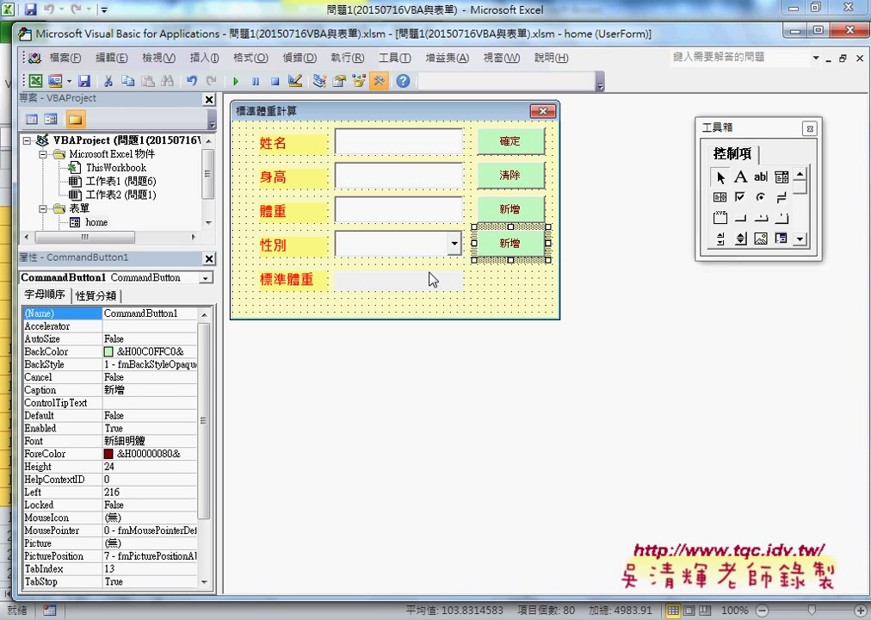
pyautogui.click(133, 390)
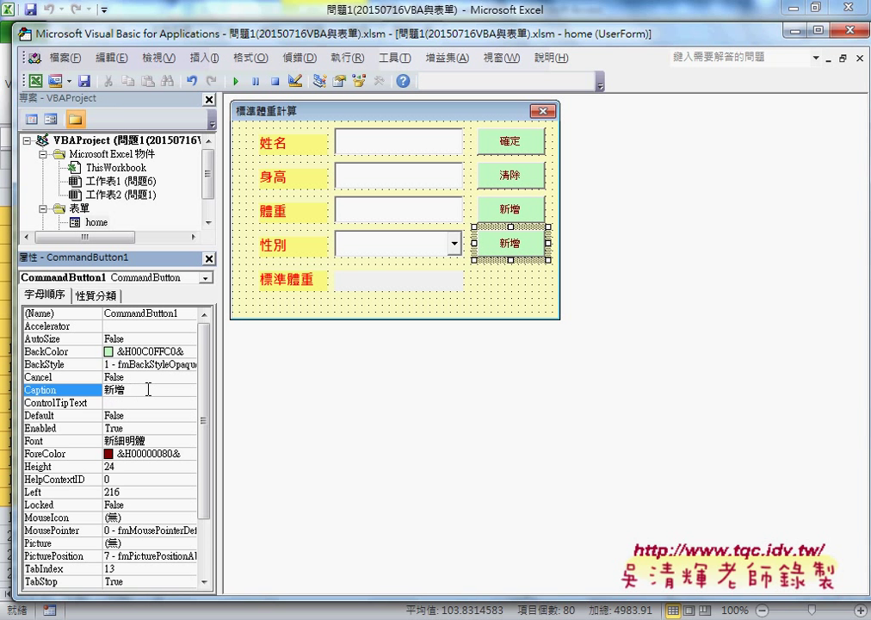
pyautogui.write('不')
pyautogui.write('部')
pyautogui.press('Left')
pyautogui.press('Left')
pyautogui.write('全')
pyautogui.press('Delete')
pyautogui.press('Return')
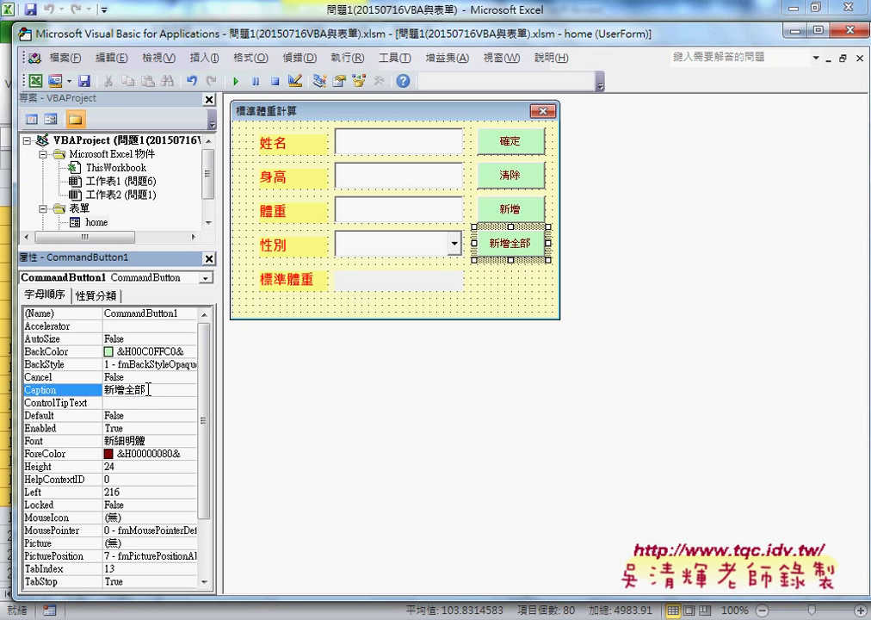
# Step: Set the new button's (Name) property to B4
pyautogui.click(185, 315)
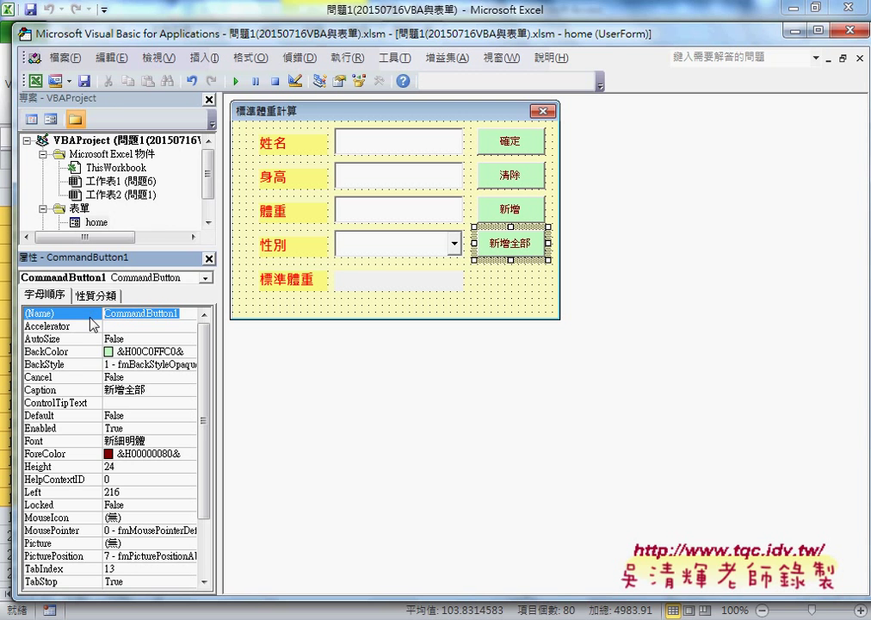
pyautogui.write('B')
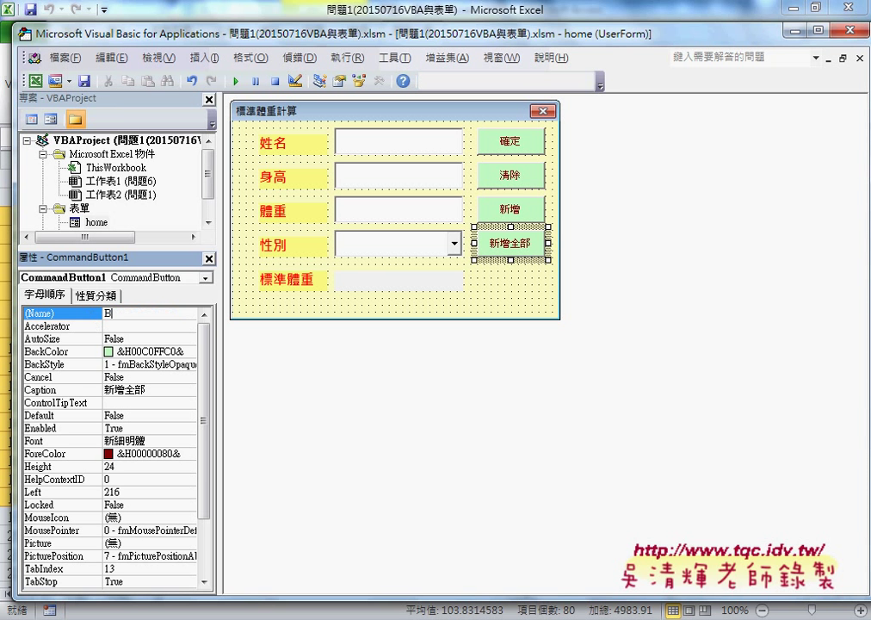
pyautogui.write('4')
pyautogui.press('Return')
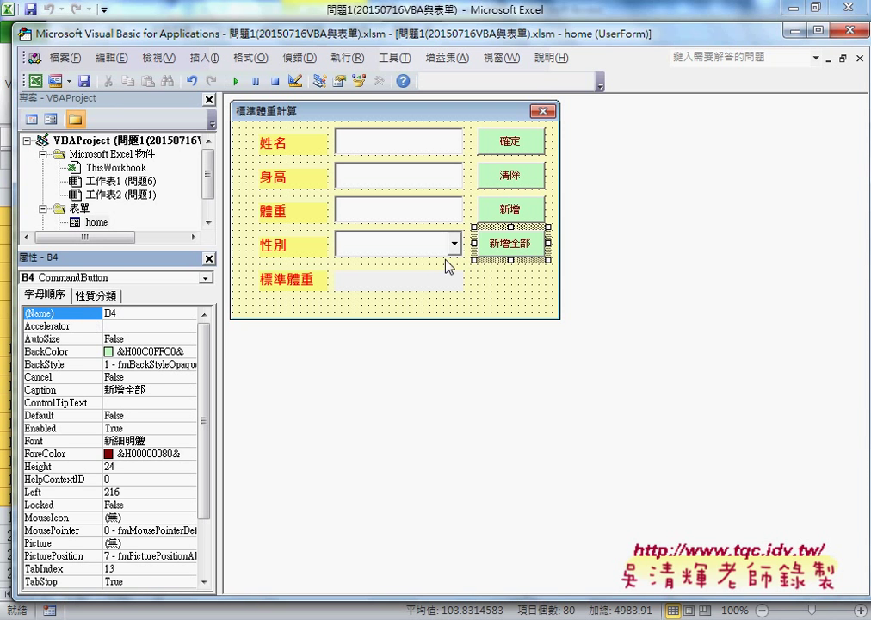
# Step: Generate an empty, indented Private Sub B4_Click() and resize the editor beside the sheet
pyautogui.doubleClick(482, 242)
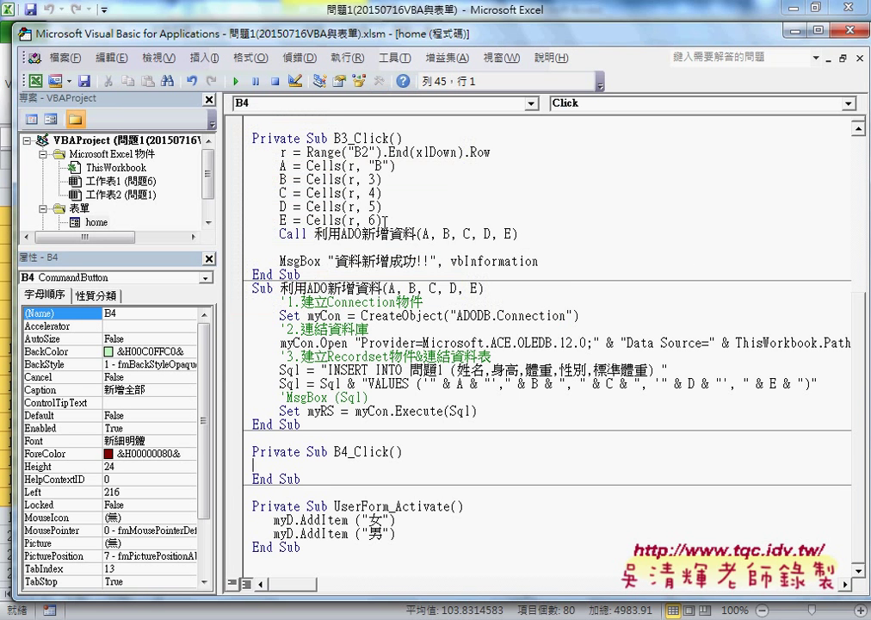
pyautogui.moveTo(334, 452); pyautogui.dragTo(356, 452)
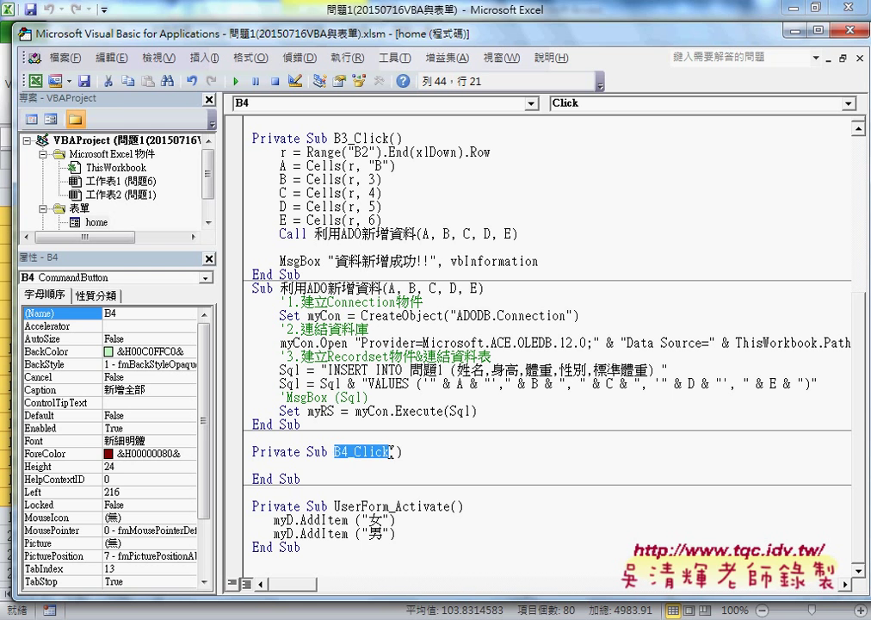
pyautogui.click(328, 469)
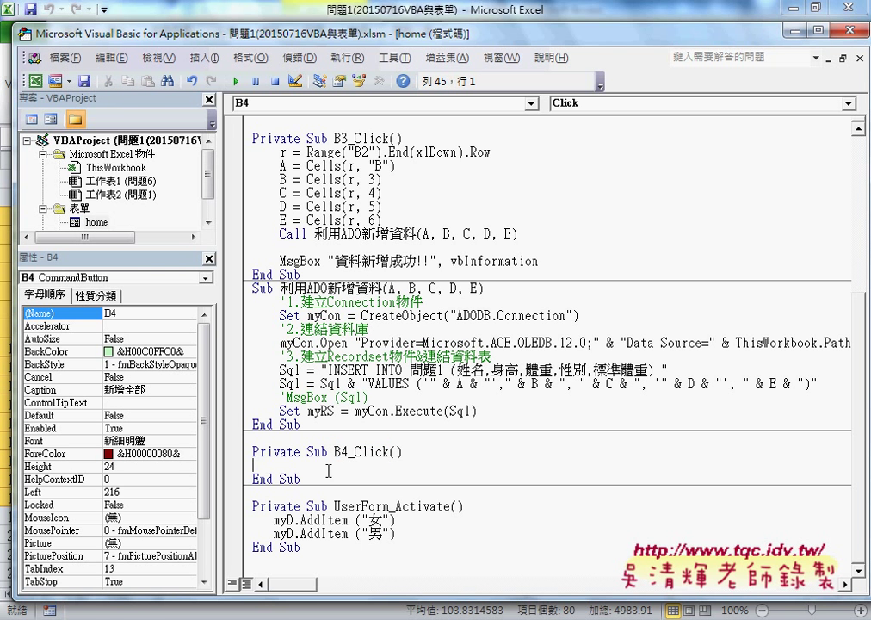
pyautogui.press('Tab')
pyautogui.moveTo(16, 30)
pyautogui.mouseDown()
pyautogui.moveTo(170, 45)
pyautogui.moveTo(239, 15)
pyautogui.mouseUp()
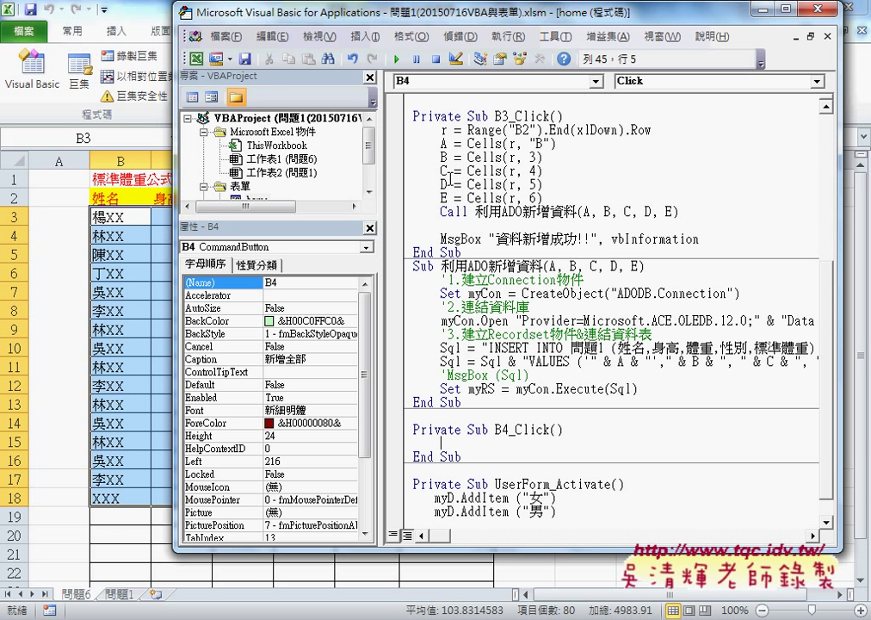
# Step: Write For i = 3 To Range("B2").End(xlDown).Row … Next in B4_Click, reusing B3_Click's expression
pyautogui.write('f')
pyautogui.write('or ')
pyautogui.write('i')
pyautogui.write('=3')
pyautogui.write(' to')
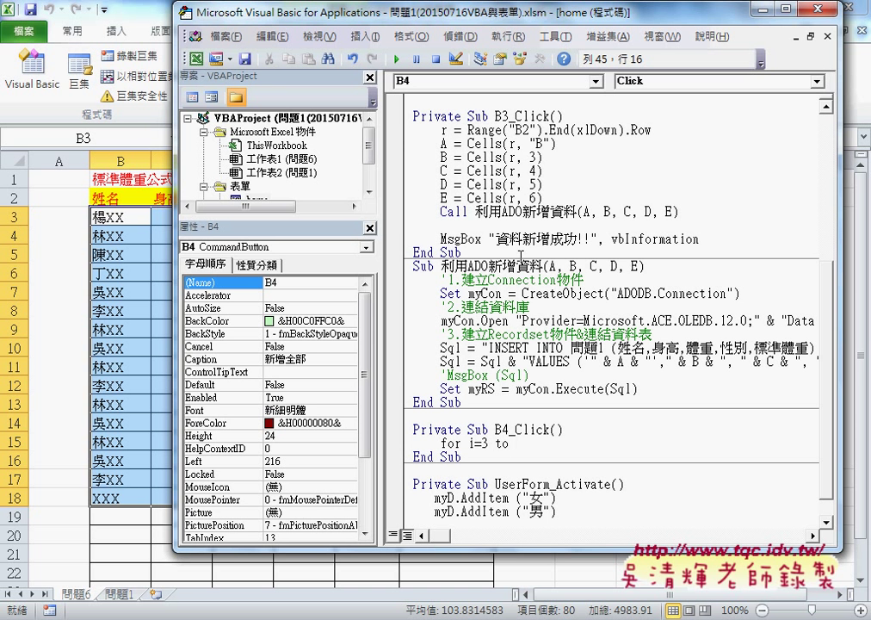
pyautogui.click(384, 117)
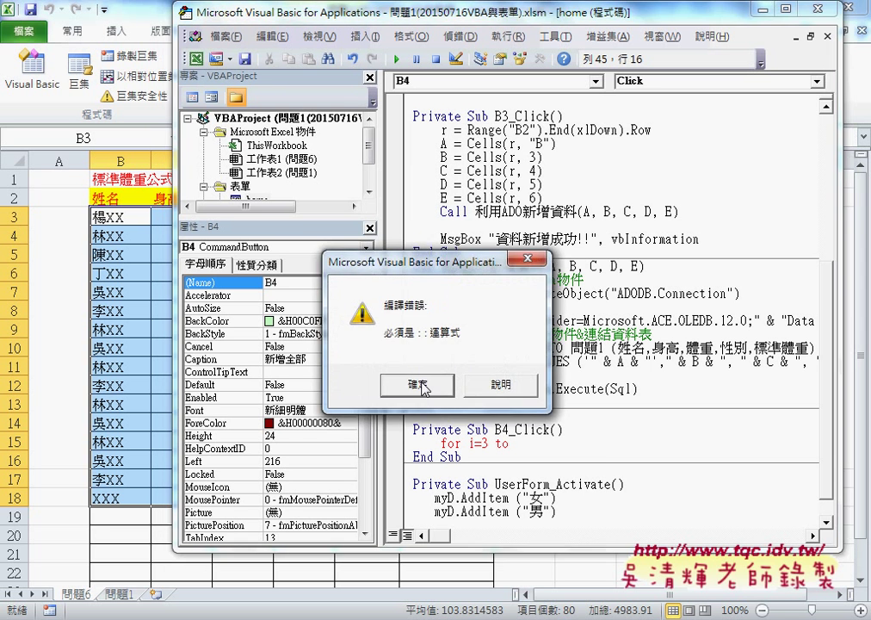
pyautogui.click(437, 389)
pyautogui.moveTo(468, 130); pyautogui.dragTo(663, 130)
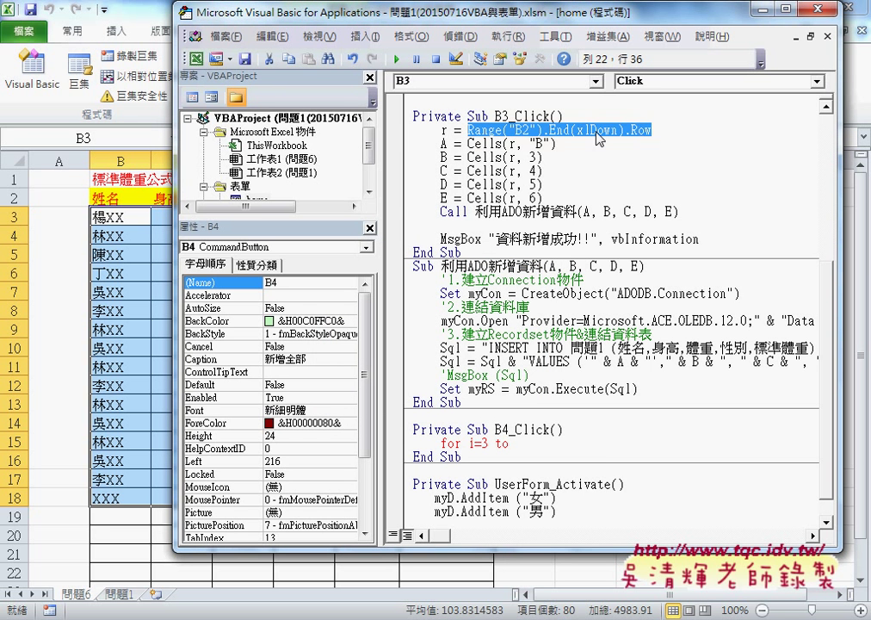
pyautogui.moveTo(482, 130); pyautogui.dragTo(594, 452)
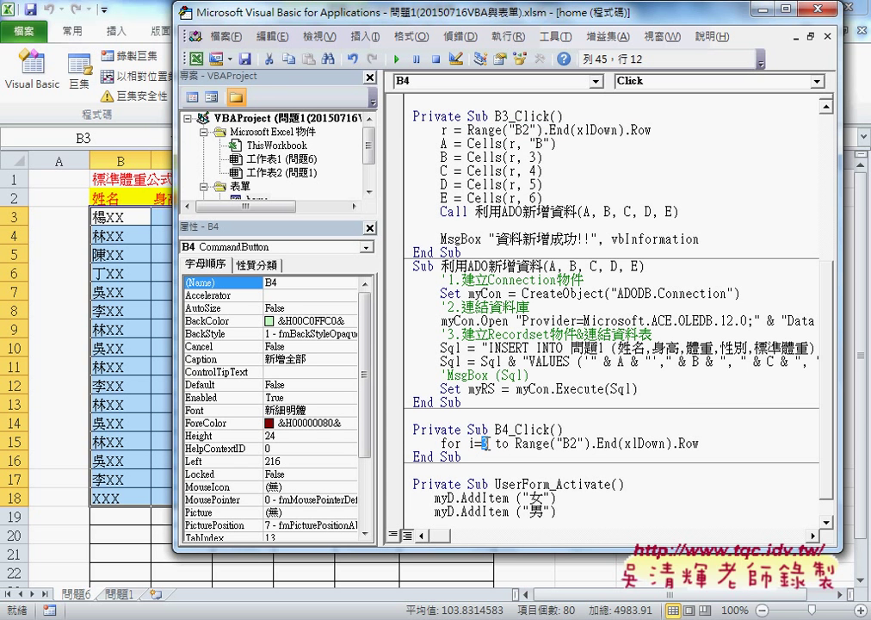
pyautogui.moveTo(514, 443); pyautogui.dragTo(707, 443)
pyautogui.click(720, 440)
pyautogui.press('Return')
pyautogui.press('Return')
pyautogui.write('ne')
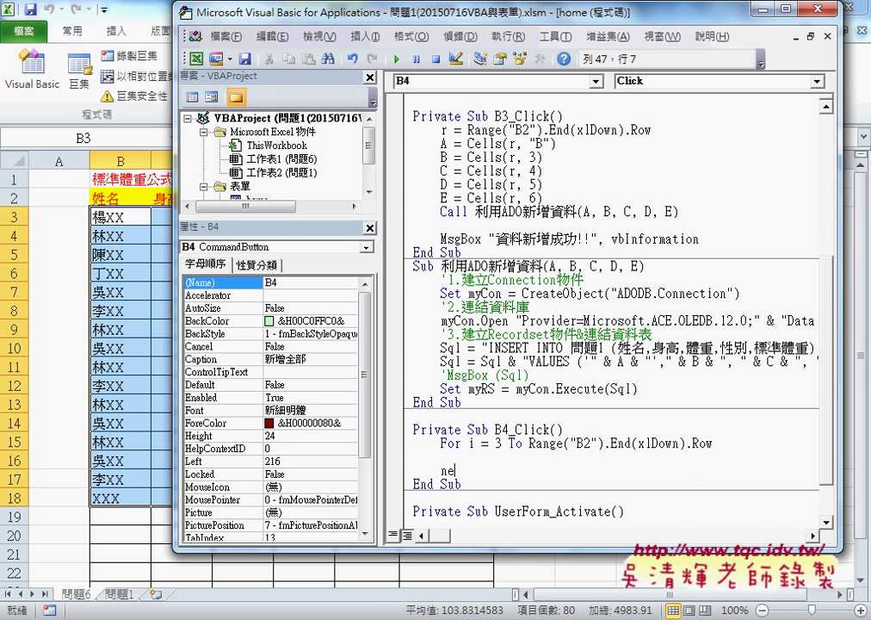
pyautogui.write('xt')
pyautogui.press('Up')
pyautogui.moveTo(401, 470); pyautogui.dragTo(401, 448)
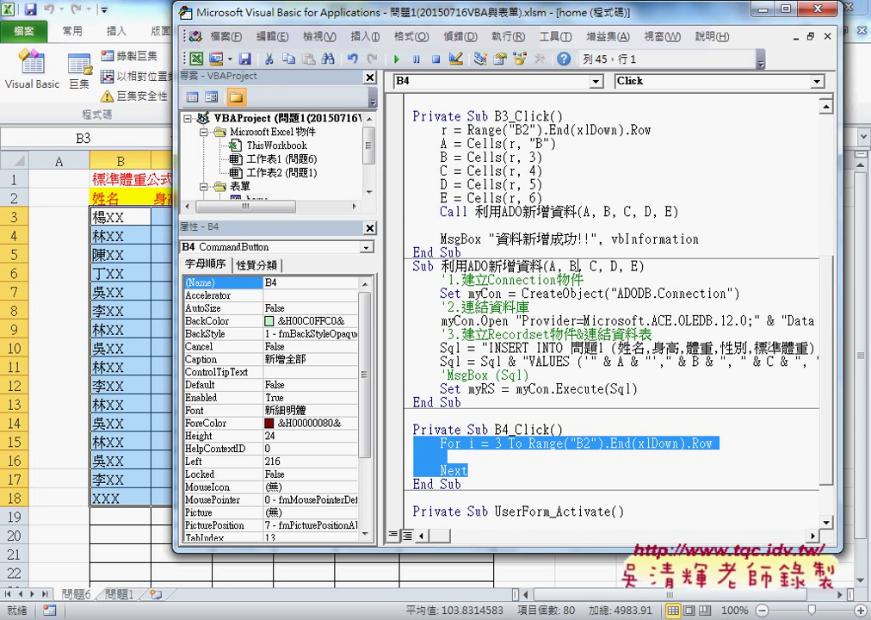
# Step: Copy B3_Click's A–E assignments and Call line into the loop and indent them
pyautogui.moveTo(700, 239)
pyautogui.mouseDown()
pyautogui.moveTo(410, 129)
pyautogui.moveTo(410, 143)
pyautogui.mouseUp()
pyautogui.hotkey('ctrl', 'c')
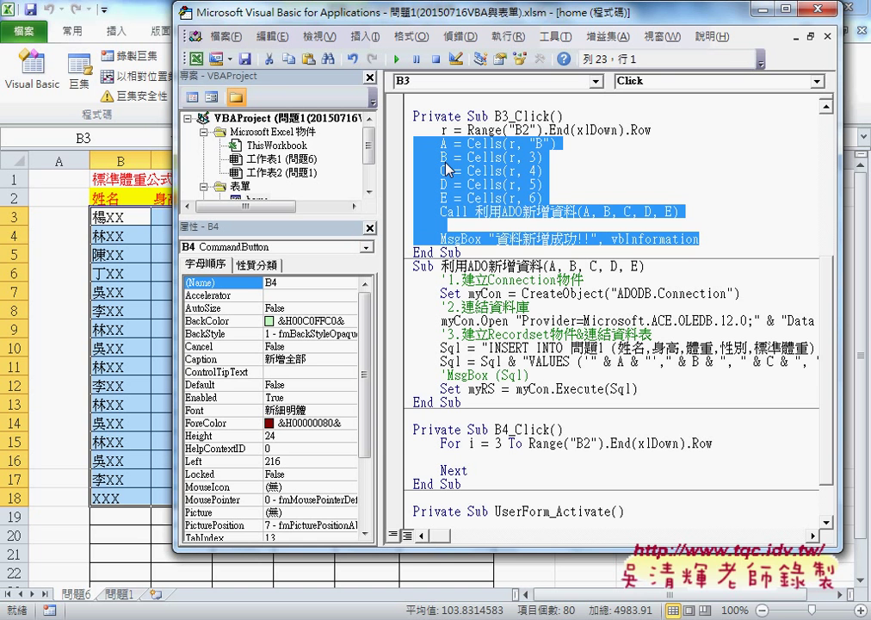
pyautogui.scroll(-2, 504, 333)
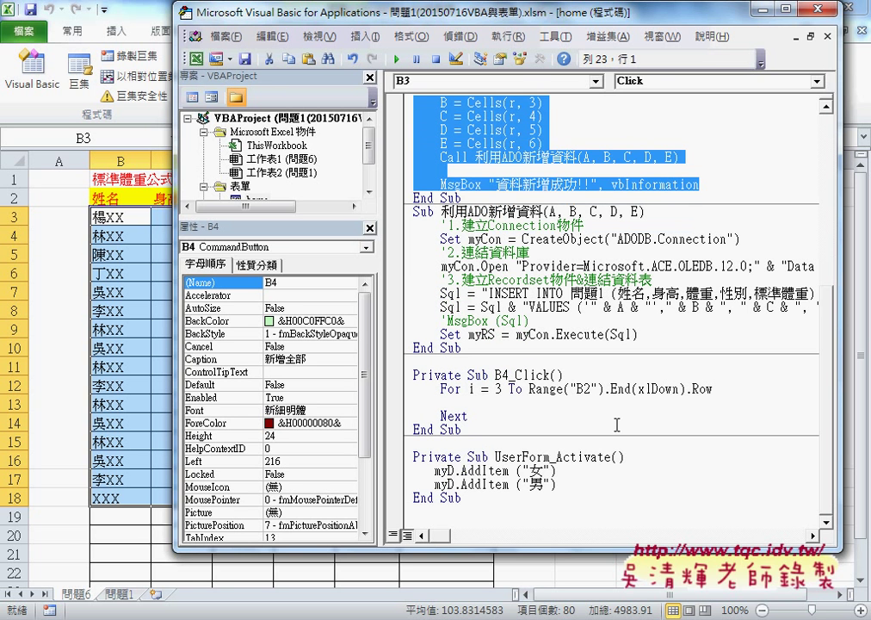
pyautogui.click(500, 416)
pyautogui.press('Return')
pyautogui.press('Return')
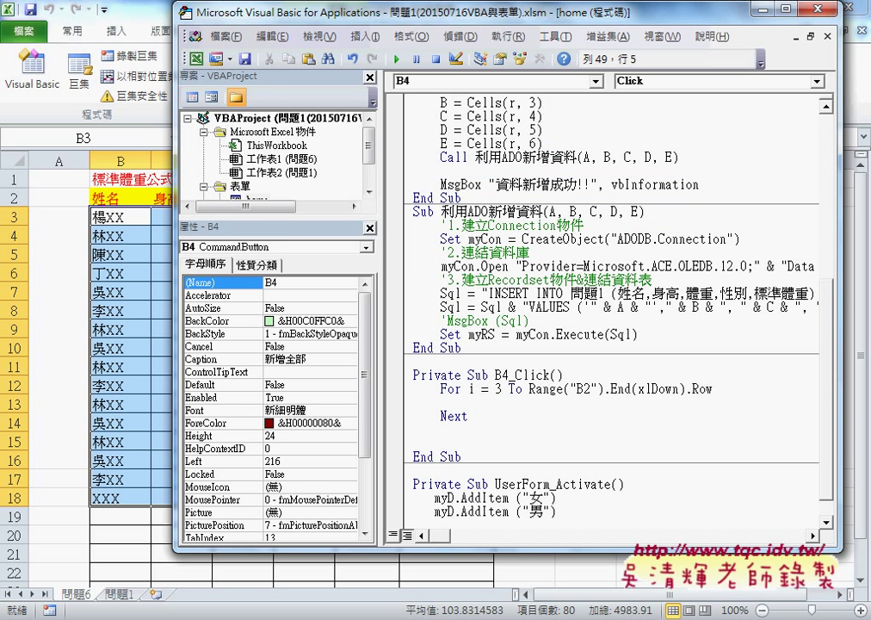
pyautogui.hotkey('ctrl', 'v')
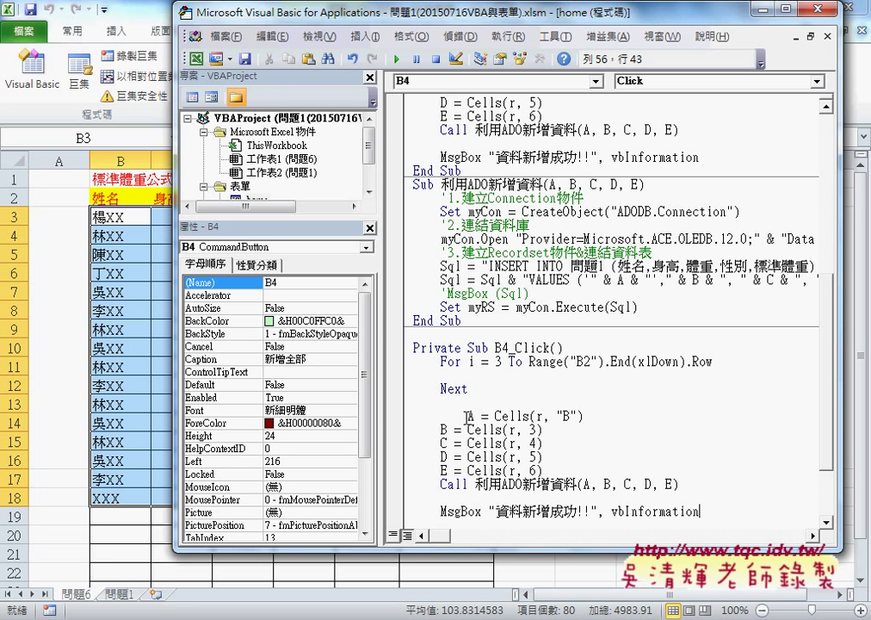
pyautogui.moveTo(544, 471)
pyautogui.mouseDown()
pyautogui.moveTo(422, 422)
pyautogui.moveTo(410, 379)
pyautogui.mouseUp()
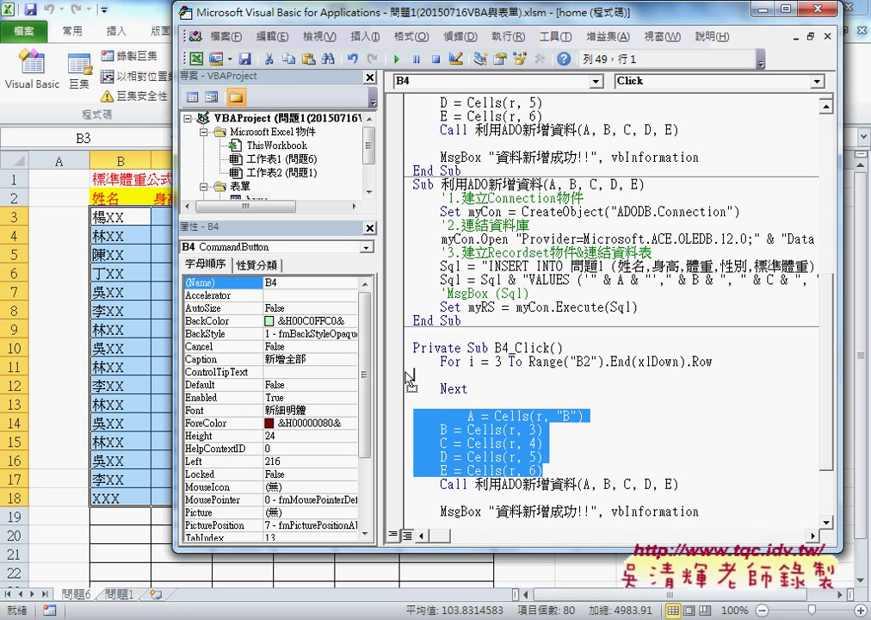
pyautogui.click(680, 485)
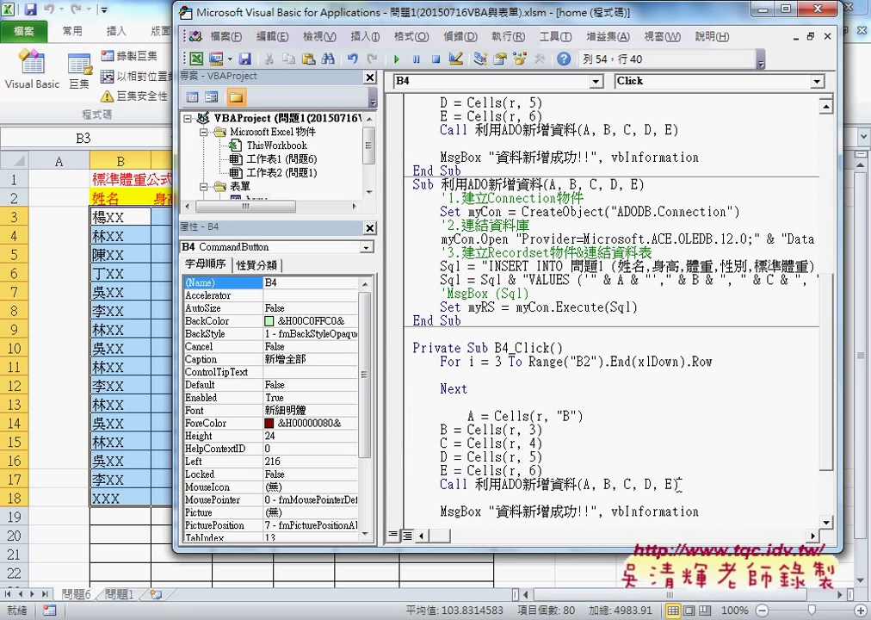
pyautogui.moveTo(680, 485)
pyautogui.mouseDown()
pyautogui.moveTo(415, 416)
pyautogui.moveTo(414, 389)
pyautogui.mouseUp()
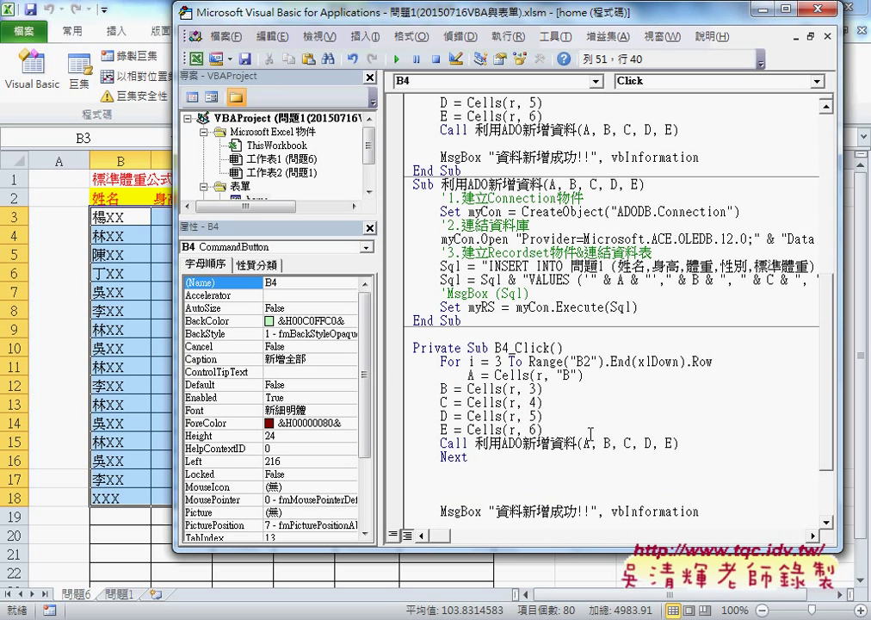
pyautogui.moveTo(688, 444); pyautogui.dragTo(401, 398)
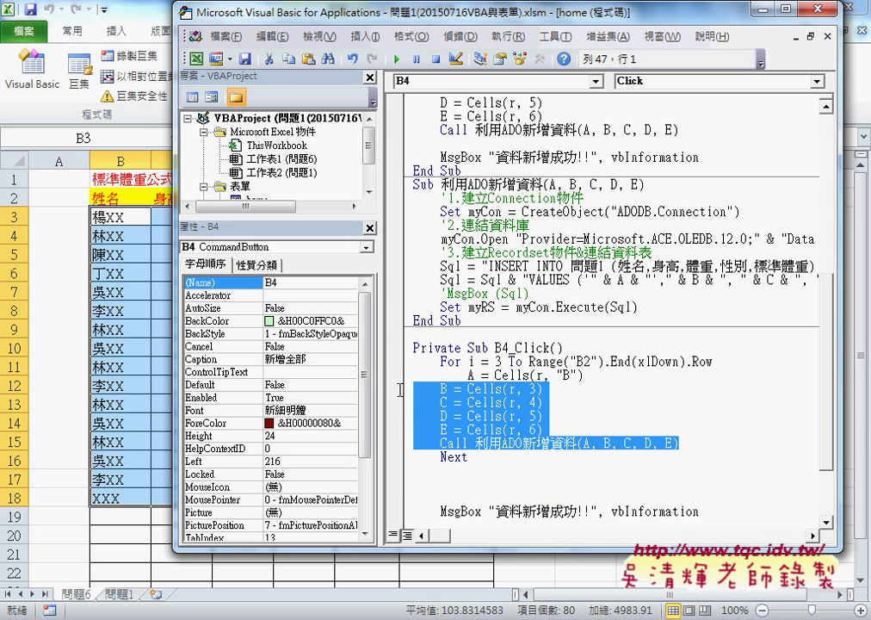
pyautogui.press('Tab')
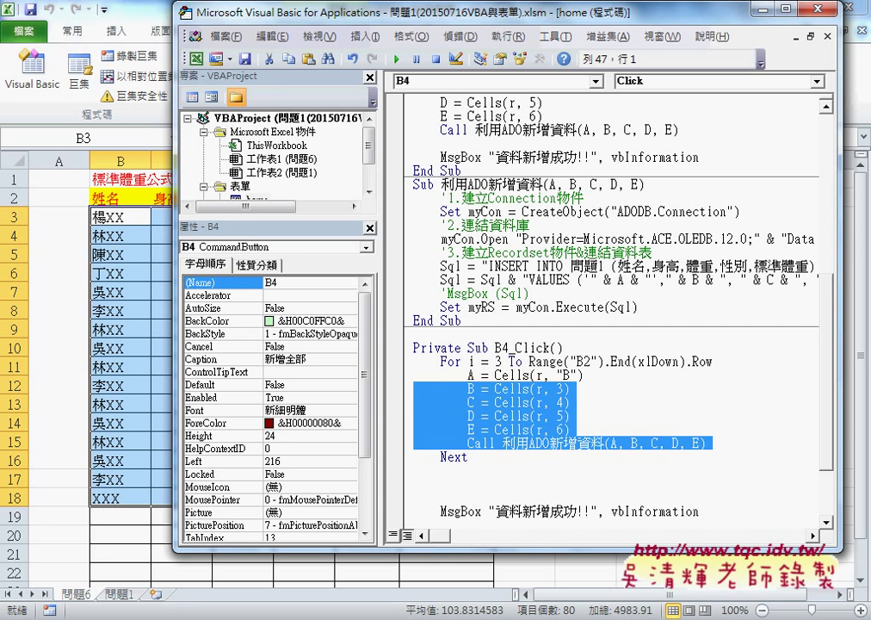
pyautogui.click(447, 362)
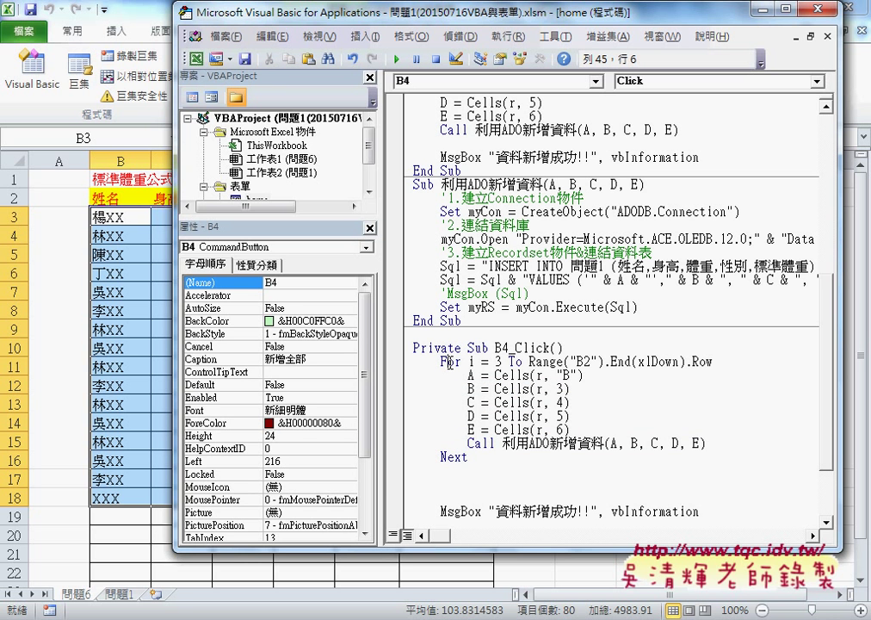
# Step: Change the row reference from r to i in each Cells(…) of the B–E lines
pyautogui.moveTo(714, 362); pyautogui.dragTo(468, 361)
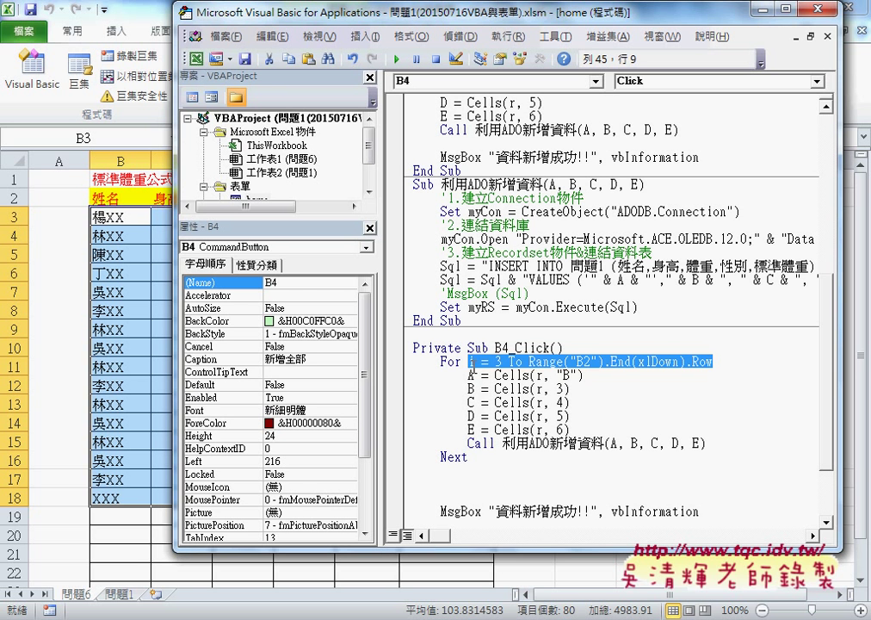
pyautogui.click(540, 376)
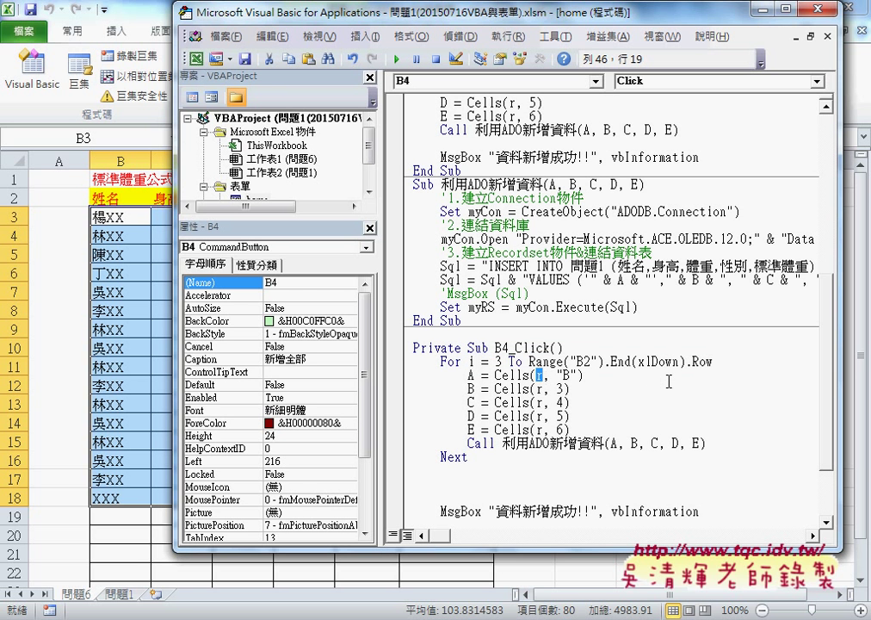
pyautogui.write('i')
pyautogui.press('Down')
pyautogui.press('Delete')
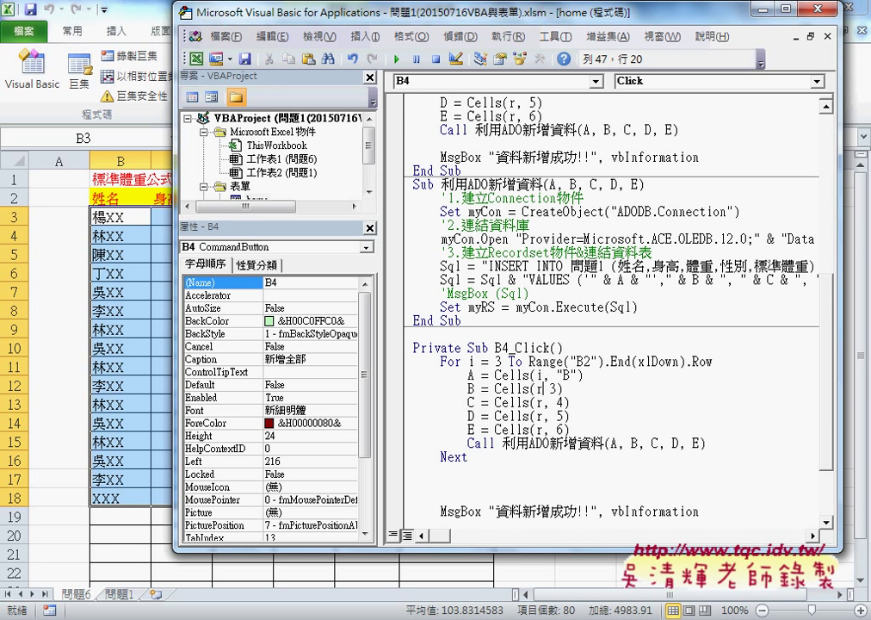
pyautogui.press('BackSpace')
pyautogui.write('i,')
pyautogui.press('Down')
pyautogui.press('BackSpace')
pyautogui.write('i')
pyautogui.press('Down')
pyautogui.press('BackSpace')
pyautogui.write('i')
pyautogui.press('Down')
pyautogui.press('BackSpace')
pyautogui.write('i')
pyautogui.click(571, 428)
# Step: Check the loop body and delete the blank lines between Next and MsgBox
pyautogui.moveTo(571, 428); pyautogui.dragTo(414, 376)
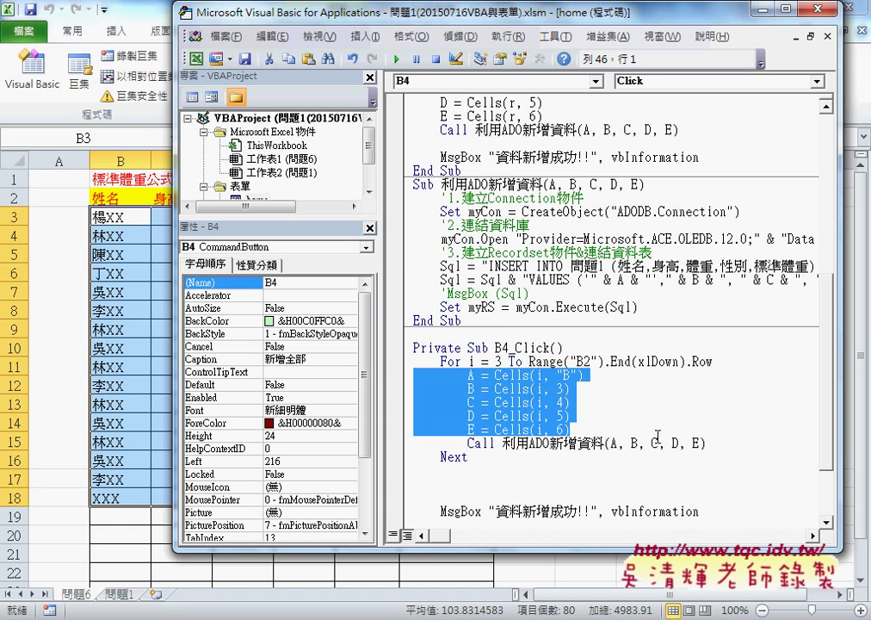
pyautogui.moveTo(704, 442)
pyautogui.mouseDown()
pyautogui.moveTo(485, 444)
pyautogui.moveTo(506, 454)
pyautogui.mouseUp()
pyautogui.scroll(-1, 484, 448)
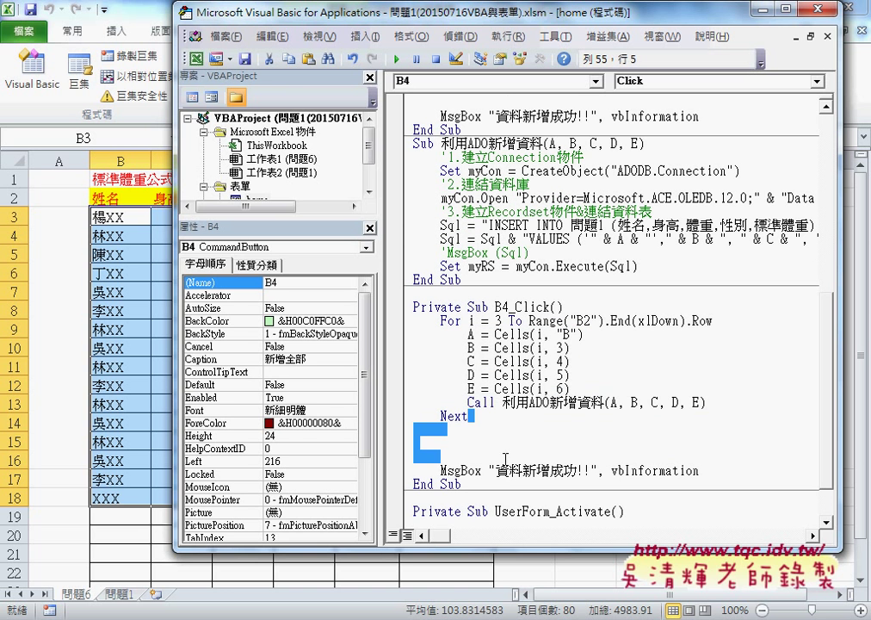
pyautogui.press('Delete')
pyautogui.scroll(-1, 505, 466)
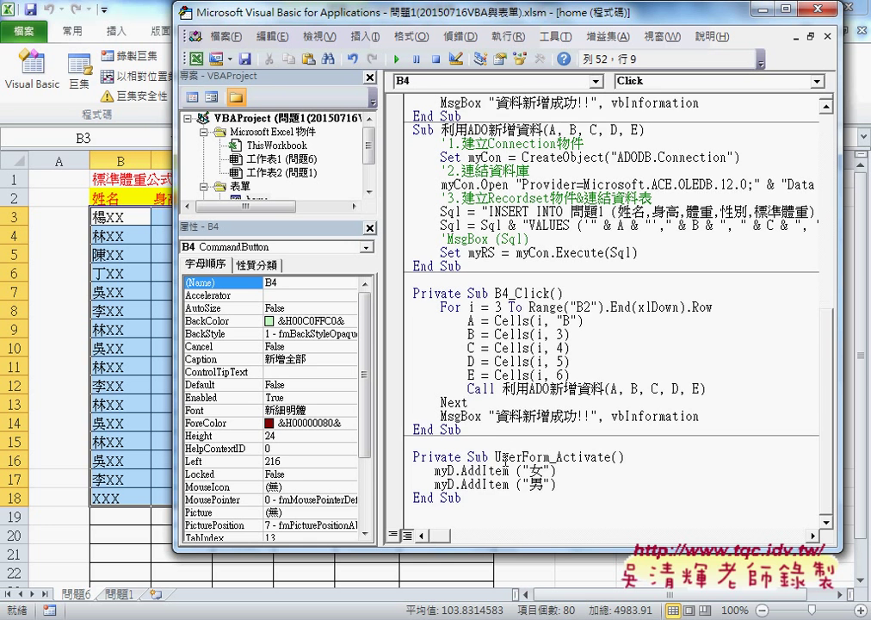
pyautogui.scroll(3, 504, 466)
pyautogui.moveTo(441, 253); pyautogui.dragTo(543, 252)
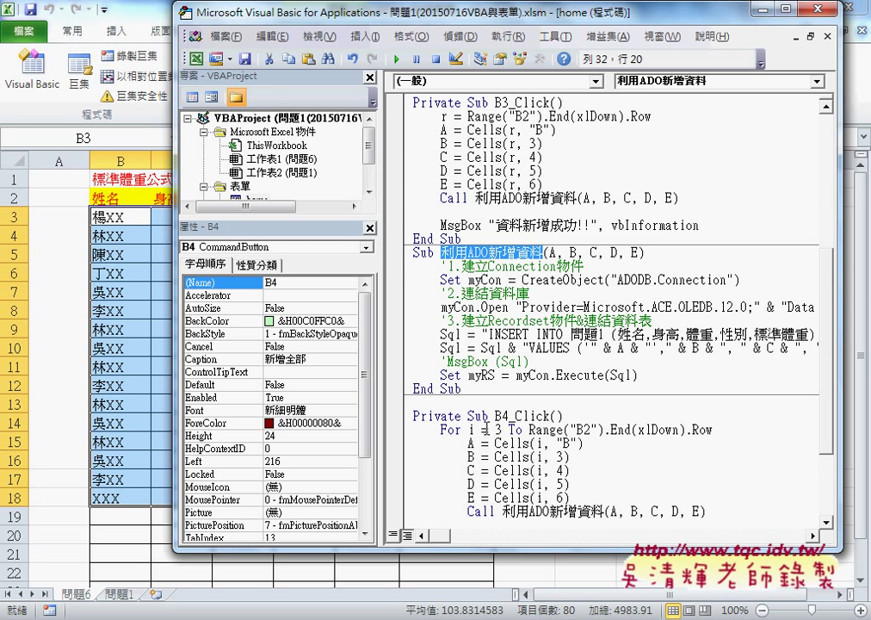
pyautogui.doubleClick(473, 429)
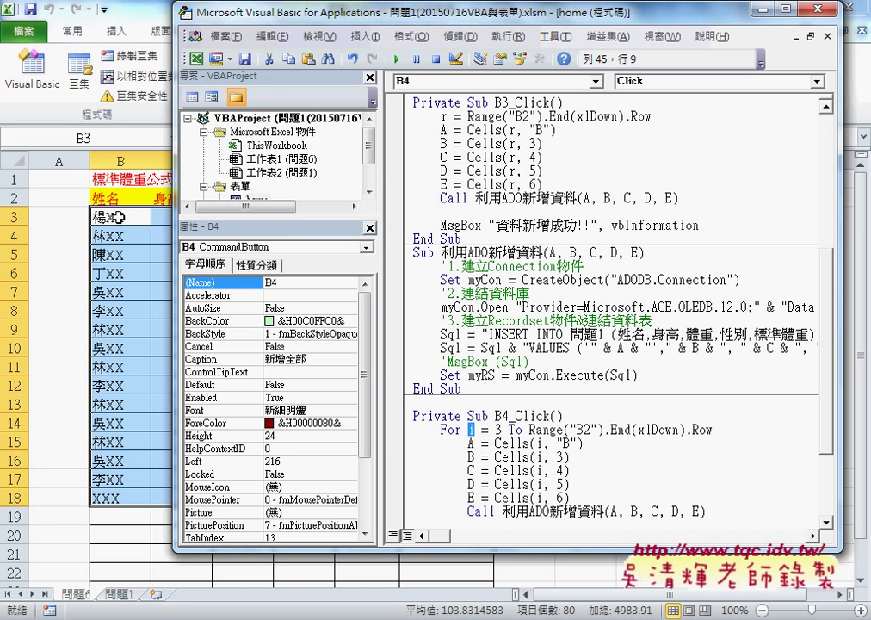
pyautogui.click(620, 488)
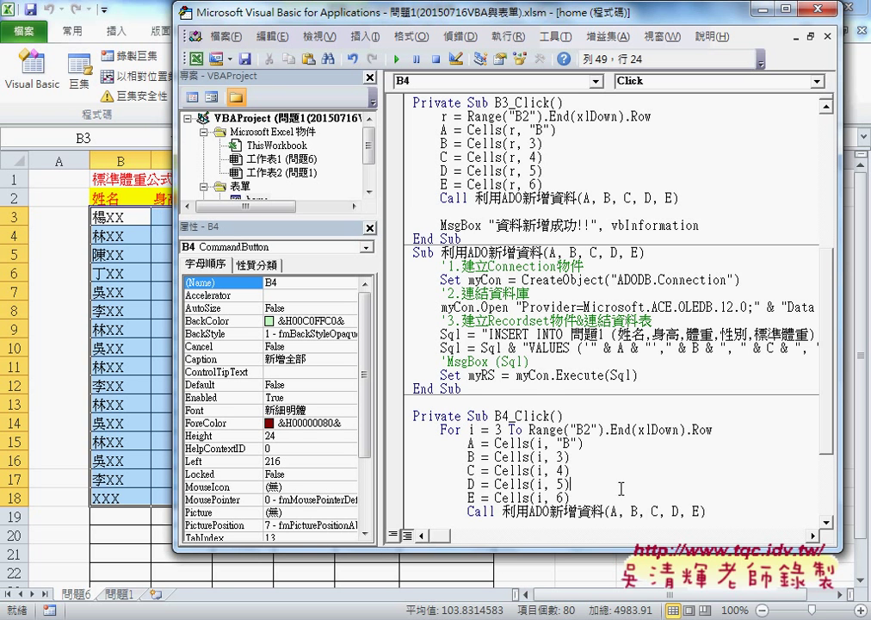
pyautogui.scroll(-1, 620, 489)
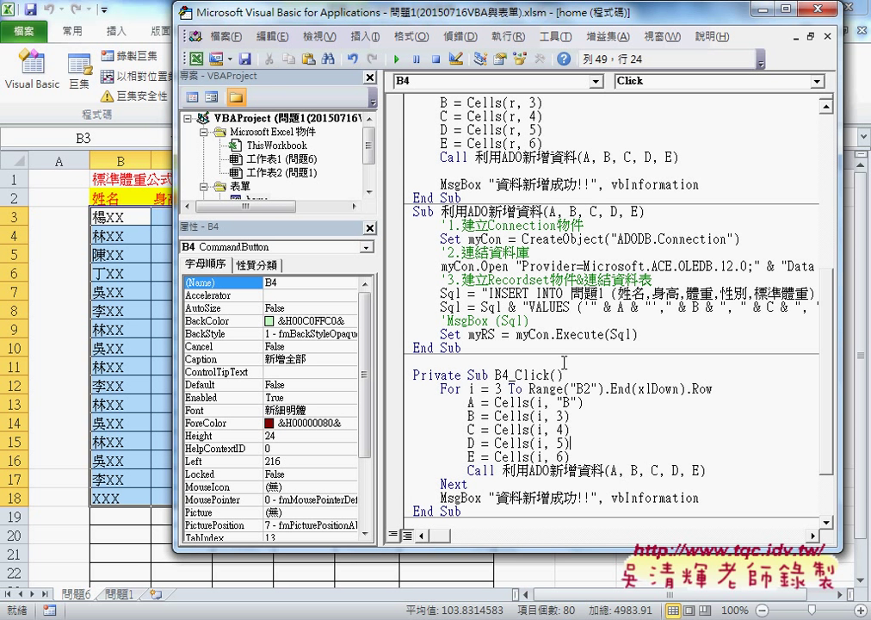
pyautogui.scroll(2, 517, 172)
pyautogui.click(517, 171)
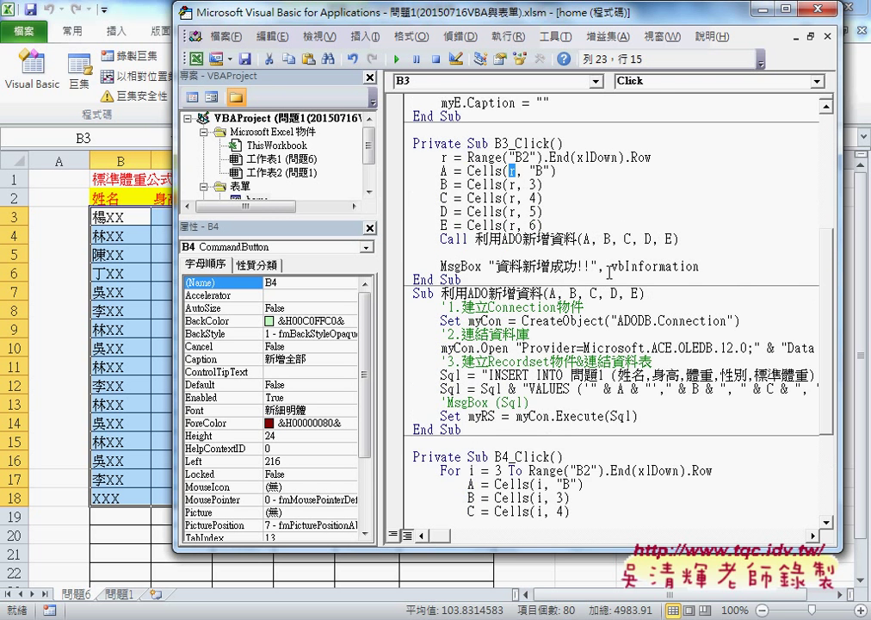
pyautogui.scroll(-2, 517, 170)
pyautogui.moveTo(575, 470)
pyautogui.mouseDown()
pyautogui.moveTo(706, 470)
pyautogui.moveTo(415, 402)
pyautogui.mouseUp()
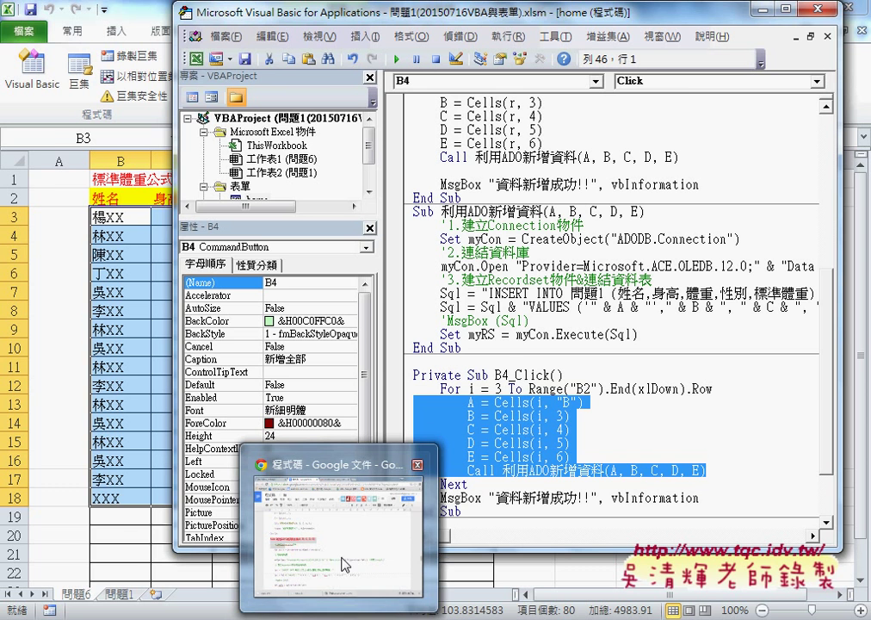
# Step: In the Google Docs 程式碼 document, find B4_Click and copy its last-row r line
pyautogui.click(344, 564)
pyautogui.scroll(-3, 245, 437)
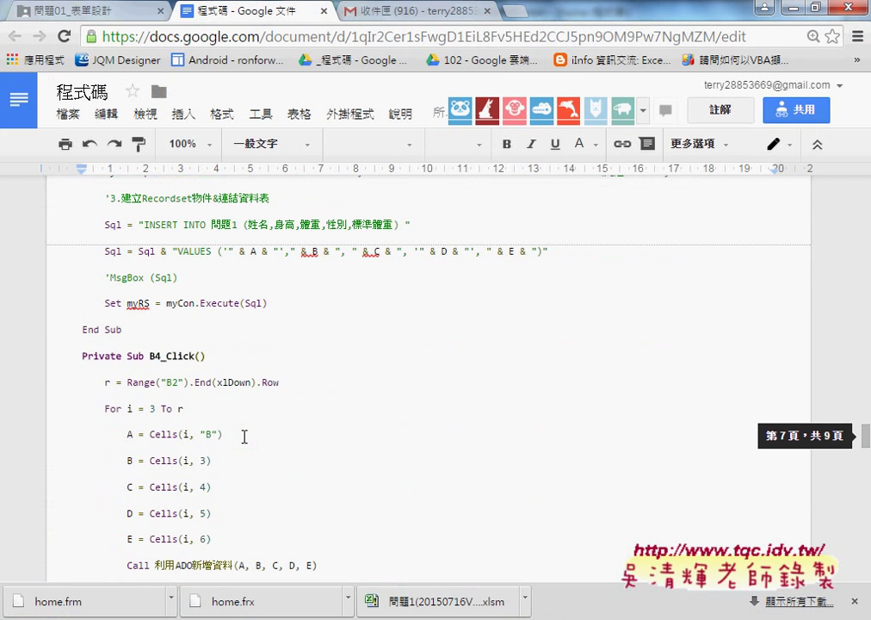
pyautogui.click(155, 355)
pyautogui.scroll(-3, 292, 404)
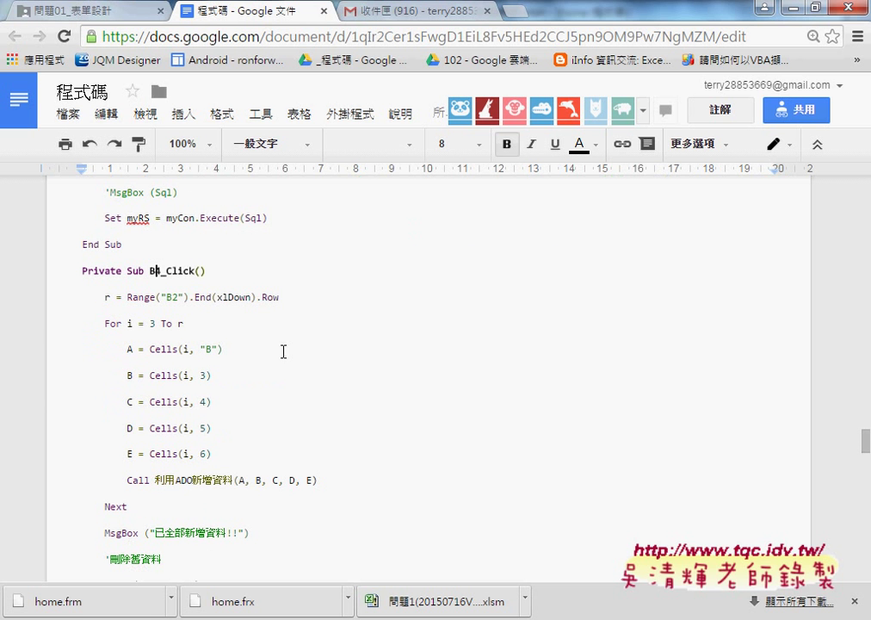
pyautogui.moveTo(317, 298); pyautogui.dragTo(102, 297)
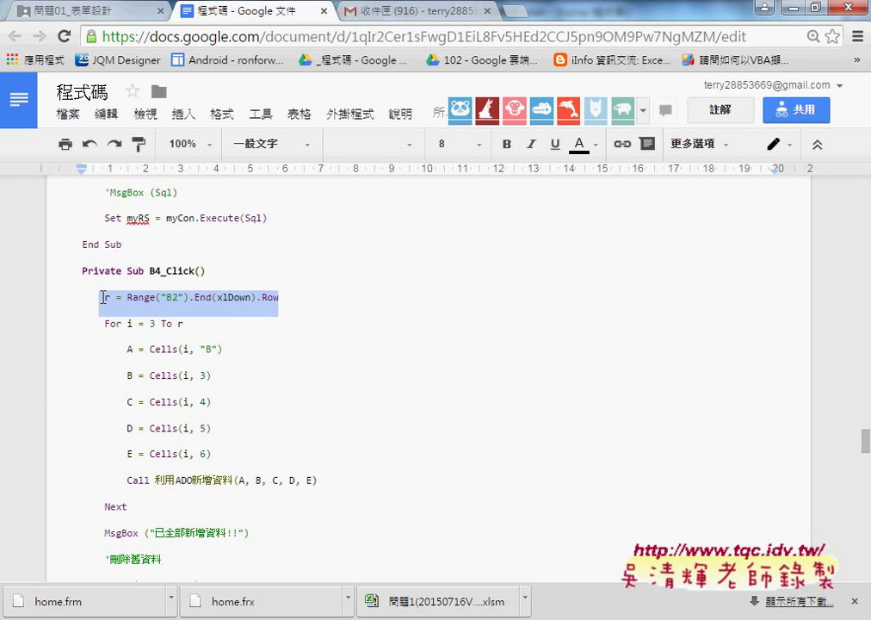
pyautogui.hotkey('ctrl', 'c')
# Step: Review the reference loop ending at r, the completion message and the clearing lines
pyautogui.doubleClick(180, 323)
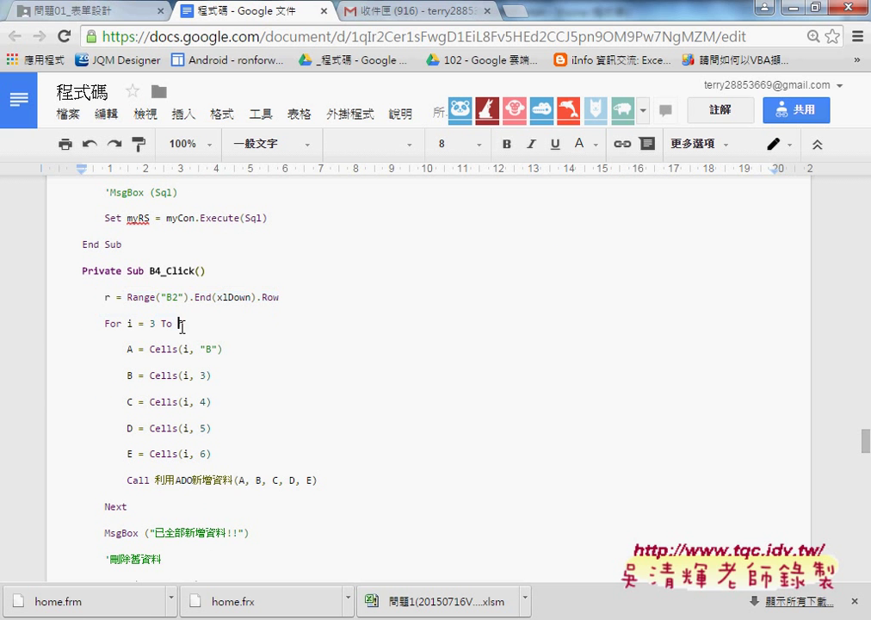
pyautogui.scroll(-1, 109, 297)
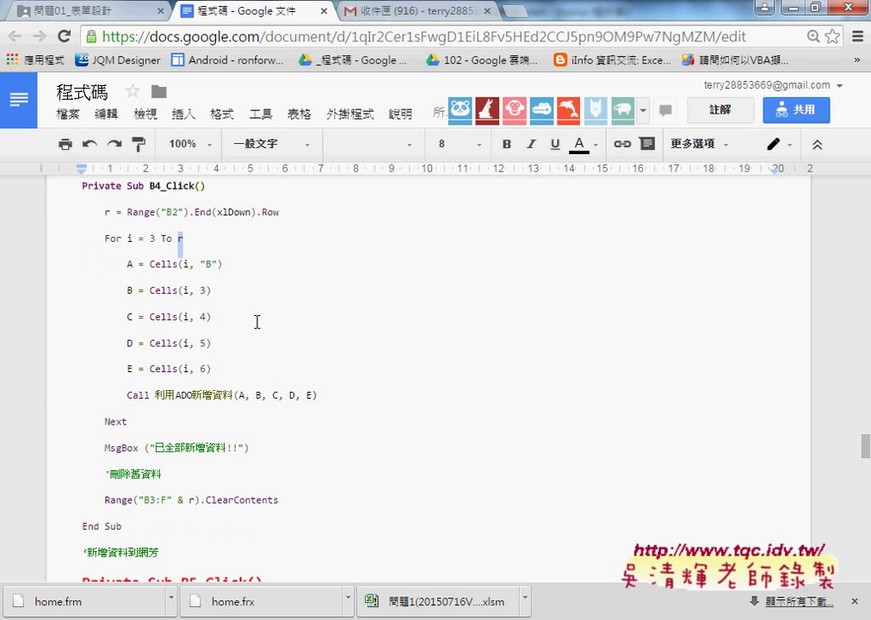
pyautogui.moveTo(213, 342); pyautogui.dragTo(201, 369)
pyautogui.click(201, 368)
pyautogui.scroll(-1, 230, 423)
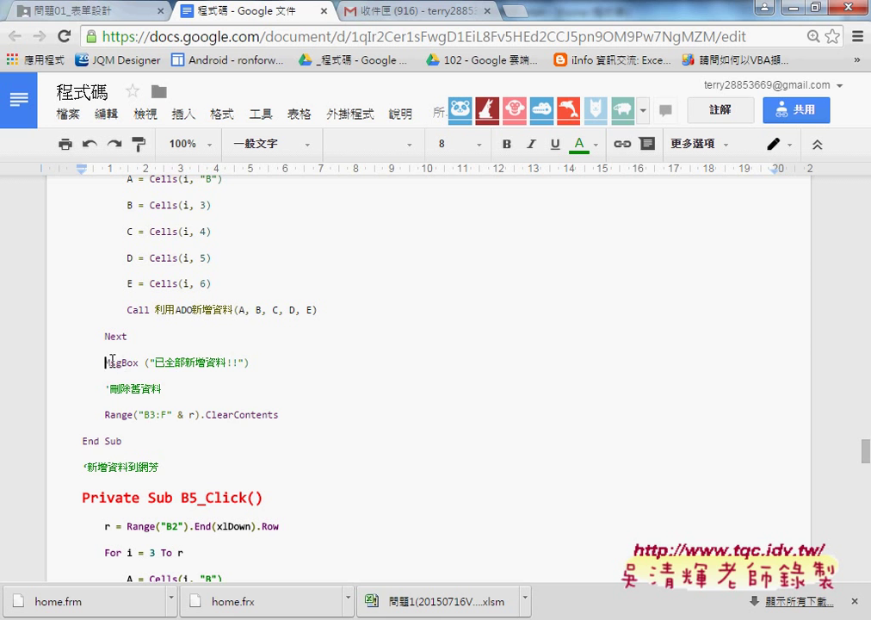
pyautogui.moveTo(105, 362); pyautogui.dragTo(256, 360)
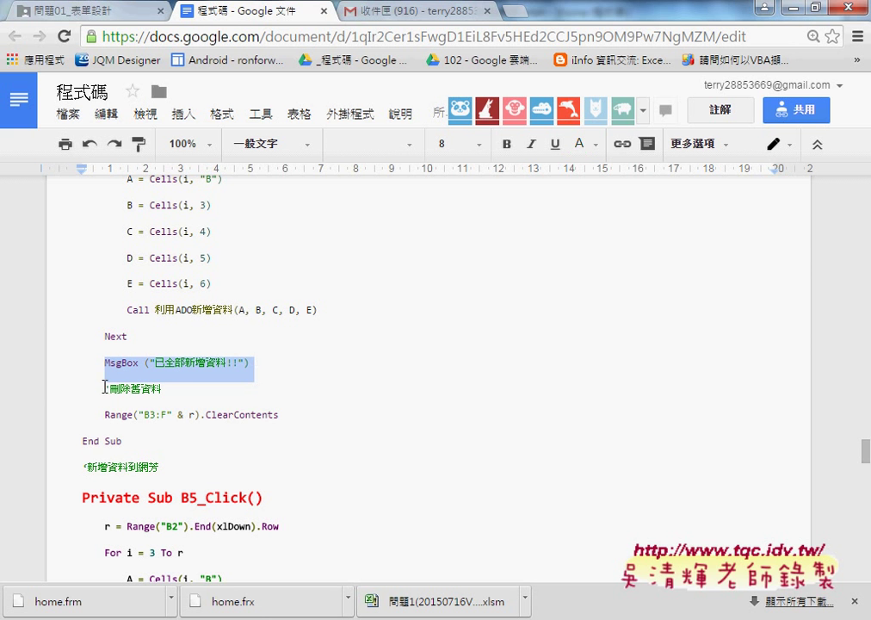
pyautogui.moveTo(104, 387); pyautogui.dragTo(298, 413)
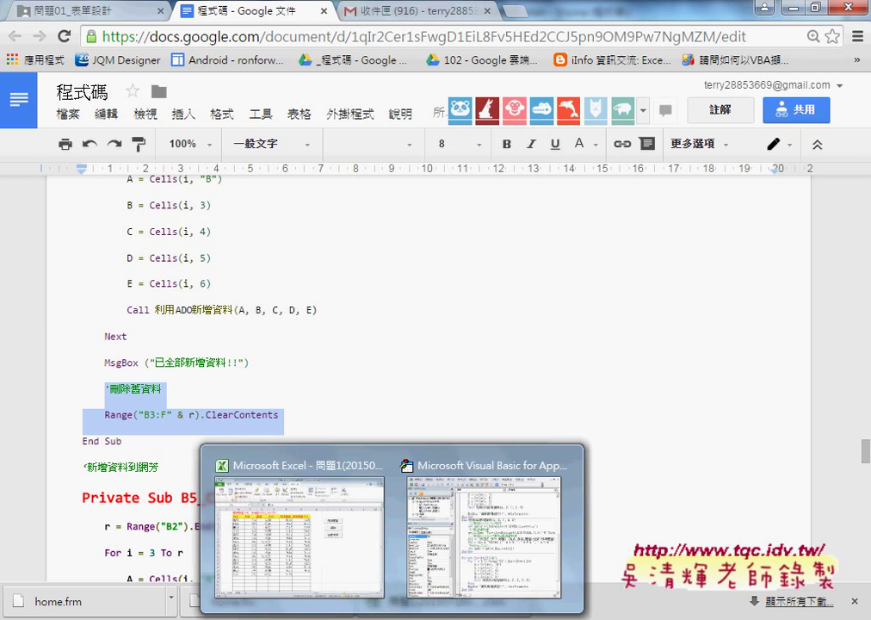
pyautogui.click(315, 544)
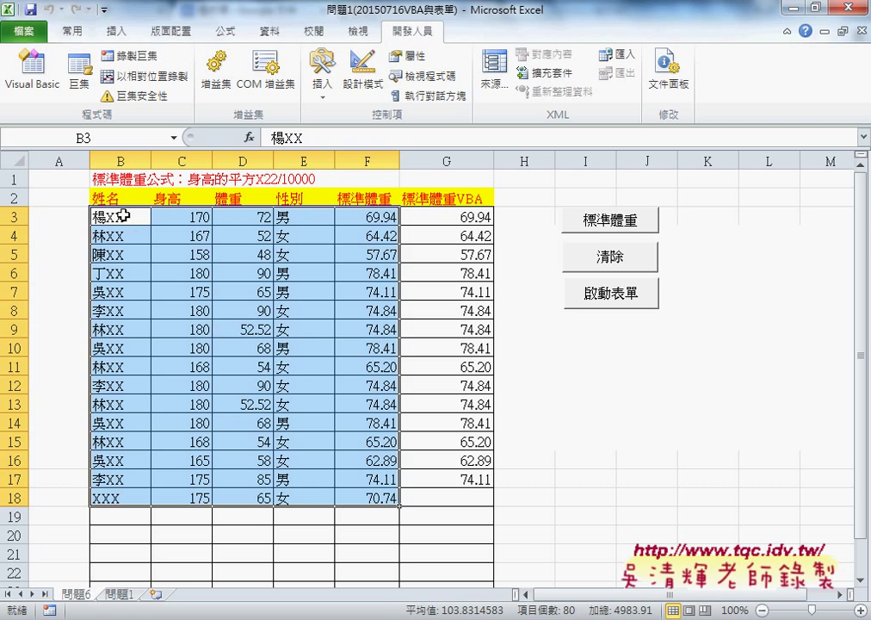
pyautogui.moveTo(122, 217)
pyautogui.mouseDown()
pyautogui.moveTo(324, 383)
pyautogui.moveTo(384, 500)
pyautogui.mouseUp()
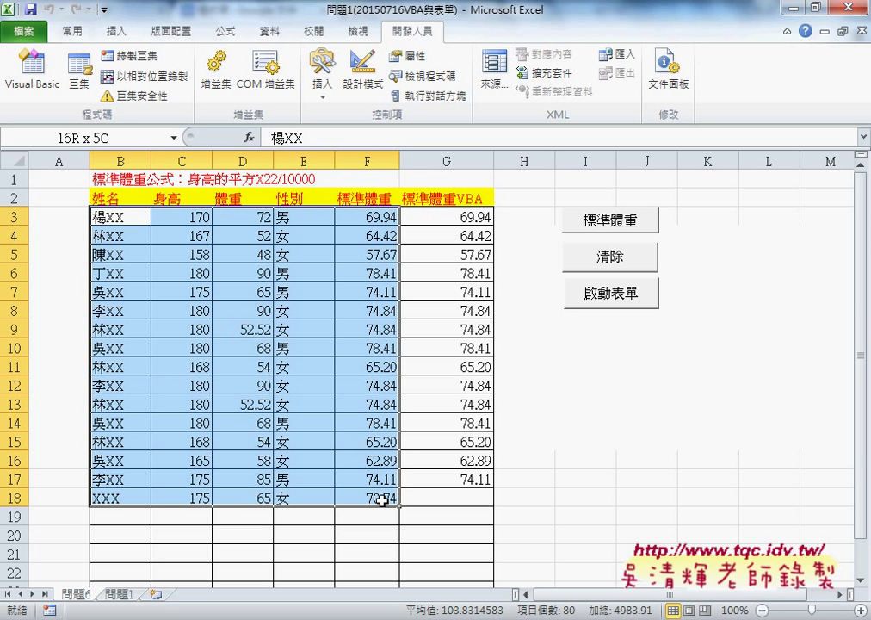
pyautogui.moveTo(381, 501); pyautogui.dragTo(382, 500)
pyautogui.press('Delete')
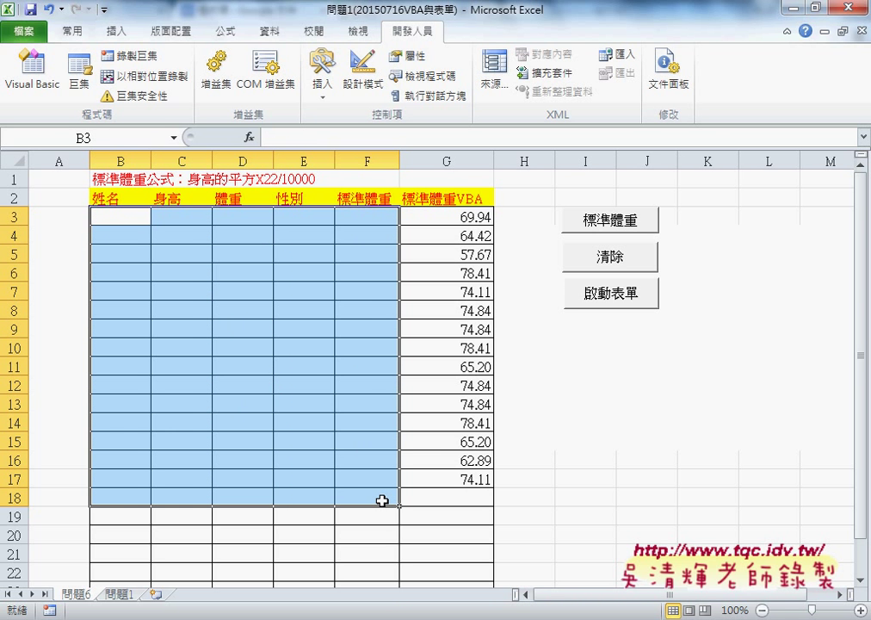
pyautogui.hotkey('ctrl', 'z')
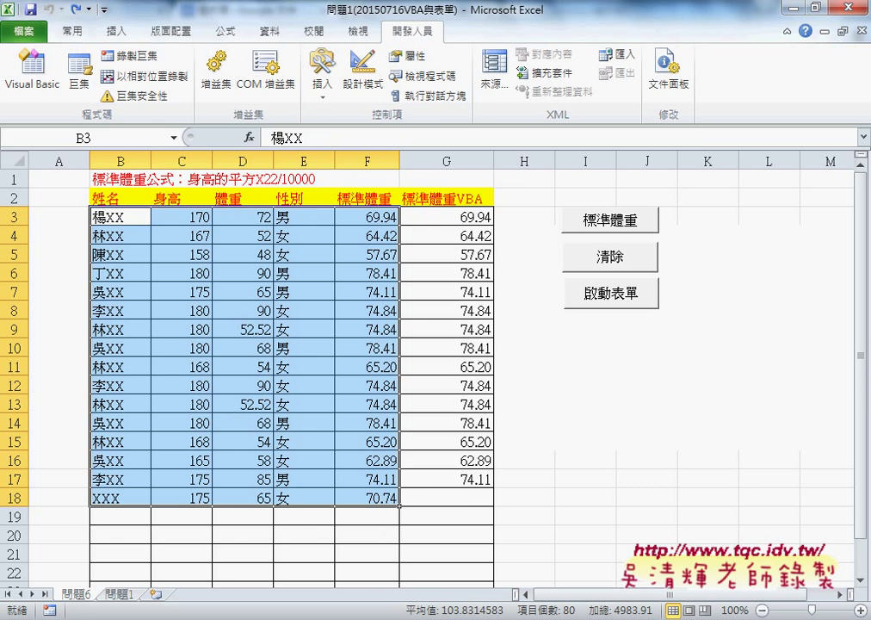
pyautogui.click(340, 564)
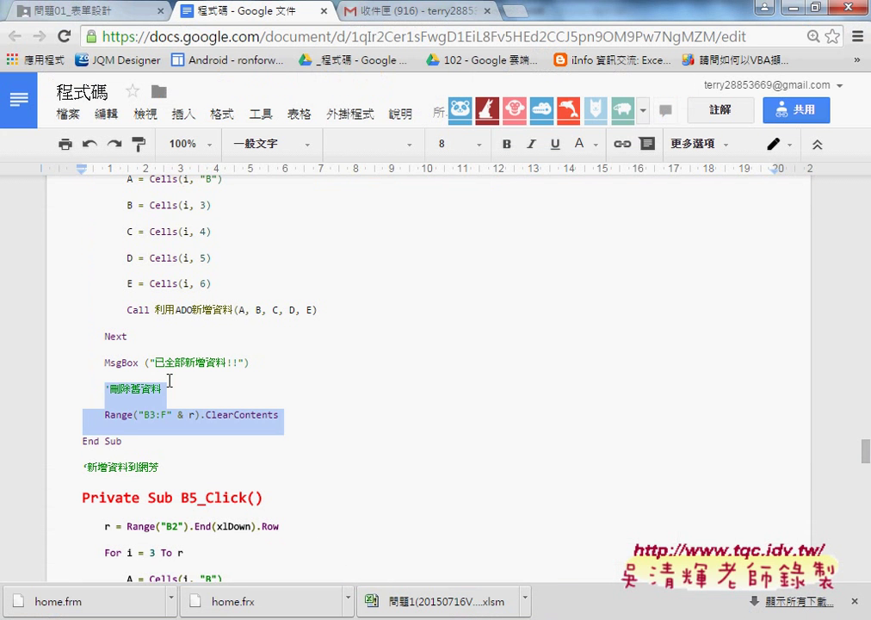
pyautogui.moveTo(105, 414); pyautogui.dragTo(279, 415)
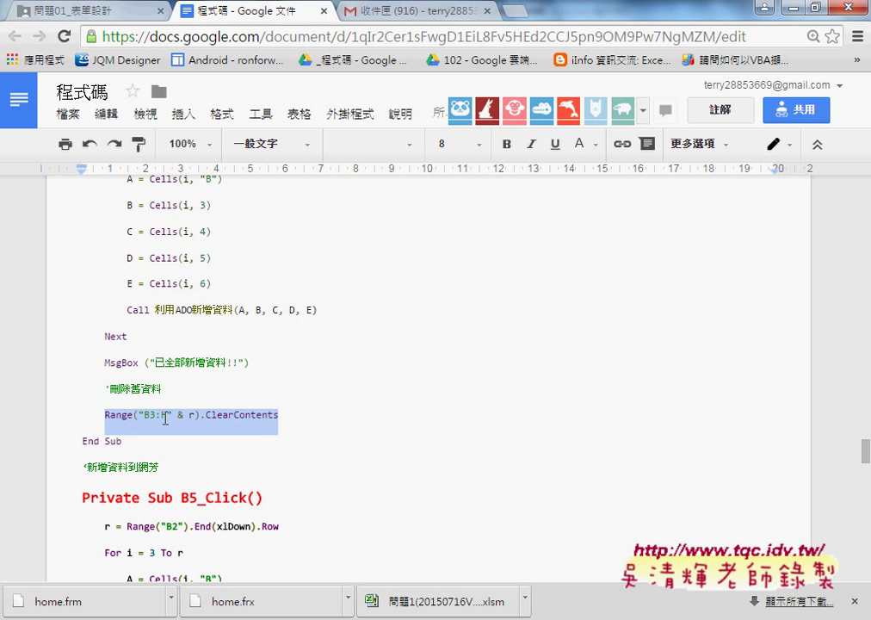
pyautogui.moveTo(195, 414); pyautogui.dragTo(175, 413)
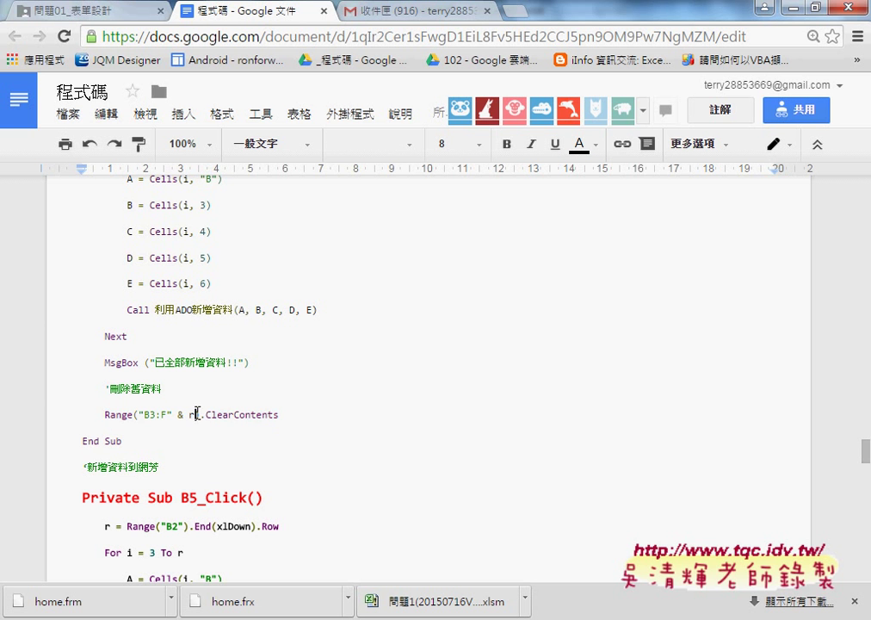
pyautogui.scroll(1, 181, 410)
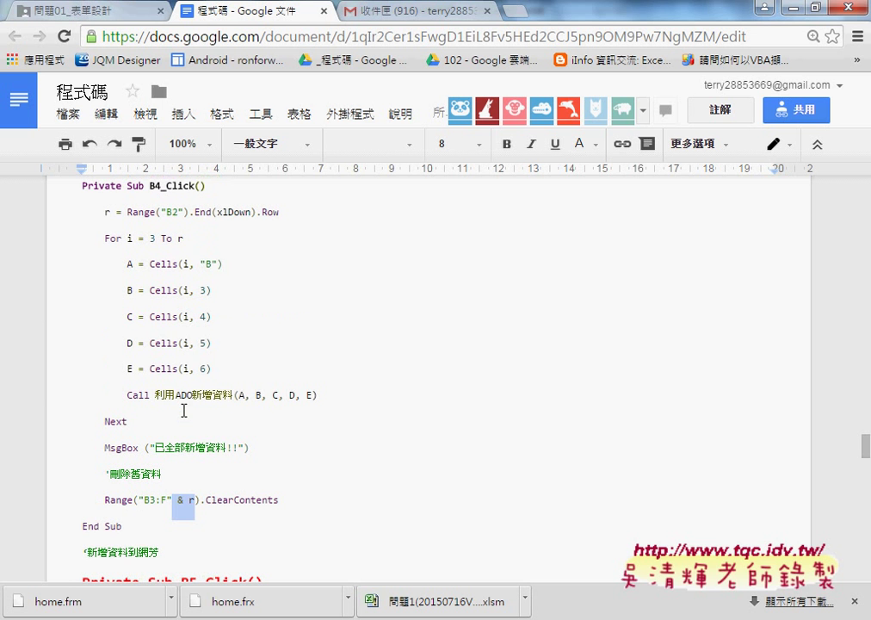
pyautogui.moveTo(104, 211); pyautogui.dragTo(111, 211)
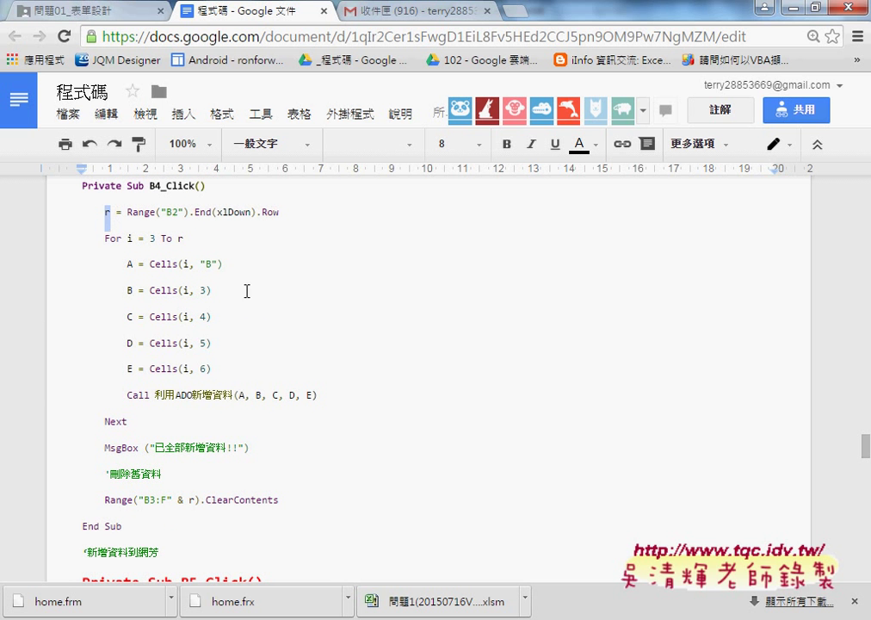
pyautogui.moveTo(129, 211); pyautogui.dragTo(333, 212)
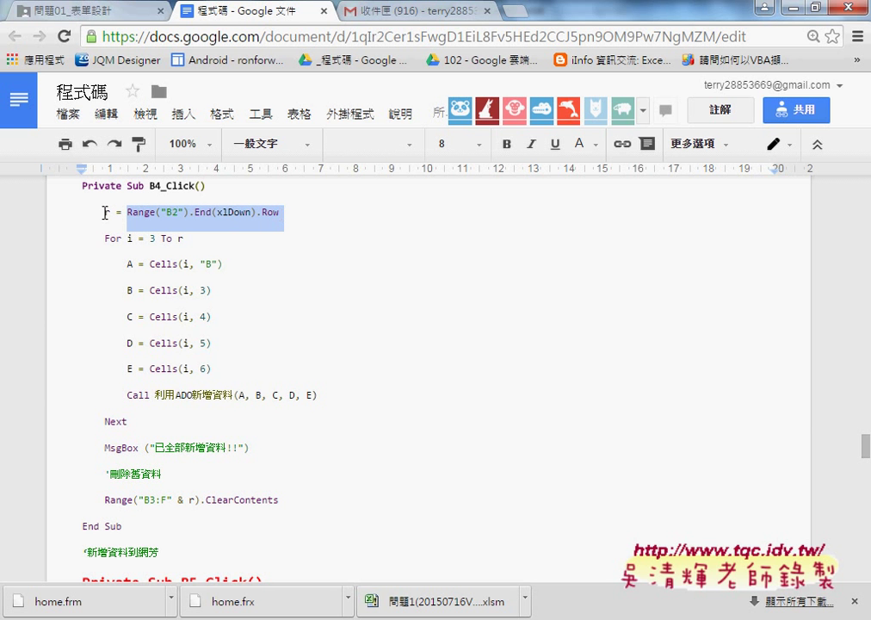
pyautogui.moveTo(391, 618)
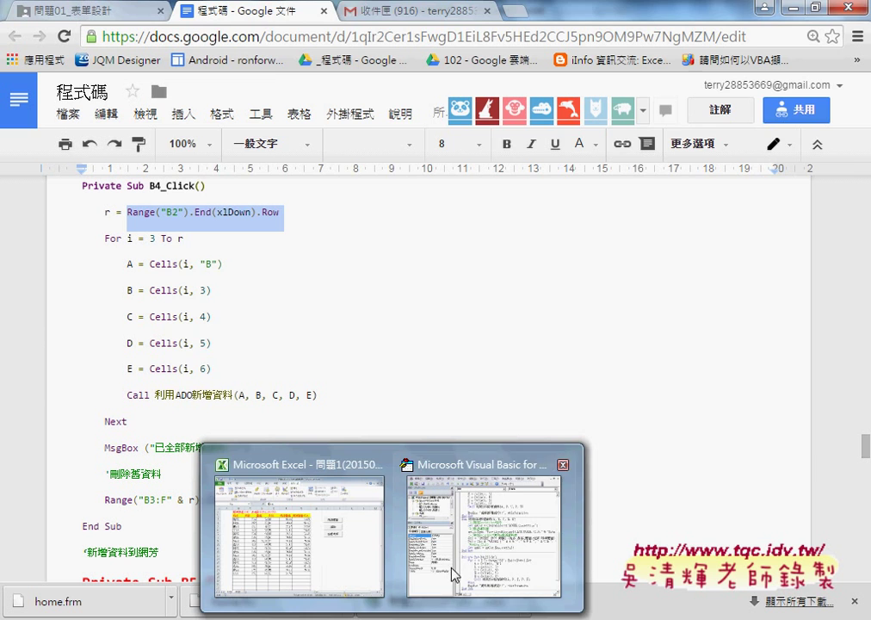
pyautogui.click(484, 525)
# Step: Add r = Range("B2").End(xlDown).Row above the loop and make it run For i = 3 To r
pyautogui.click(509, 390)
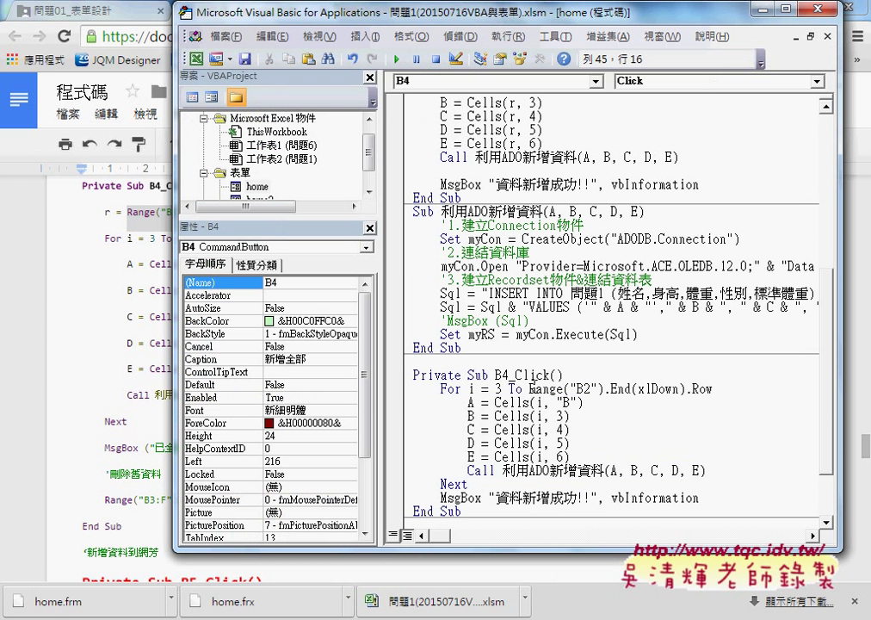
pyautogui.moveTo(527, 389); pyautogui.dragTo(713, 389)
pyautogui.click(610, 376)
pyautogui.press('Return')
pyautogui.write('r')
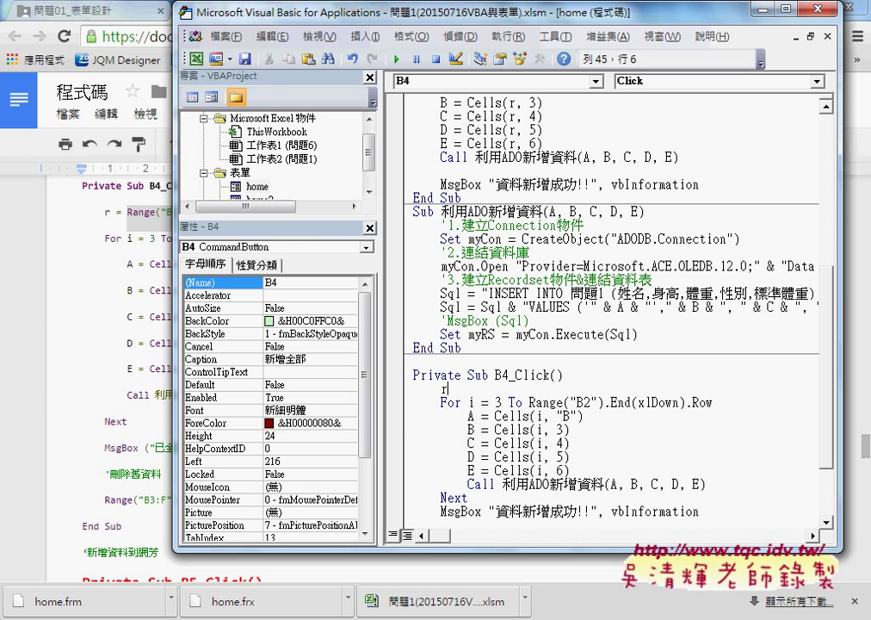
pyautogui.write('=')
pyautogui.click(713, 402)
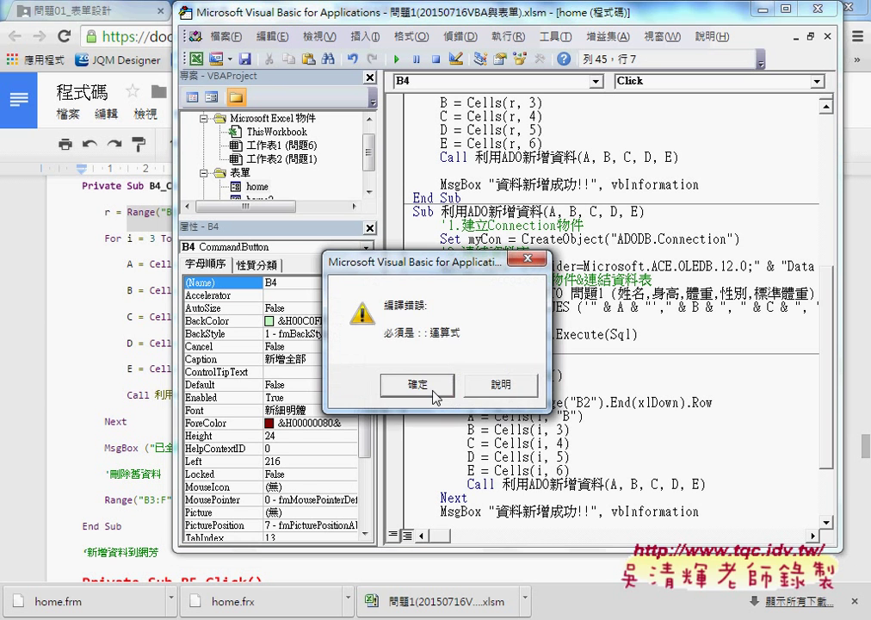
pyautogui.click(418, 385)
pyautogui.moveTo(713, 402); pyautogui.dragTo(499, 398)
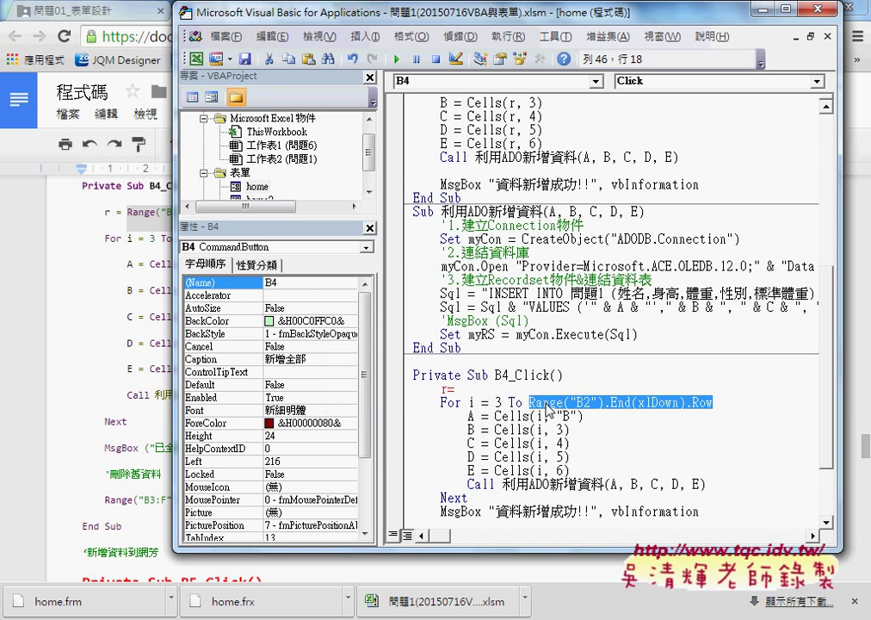
pyautogui.moveTo(602, 402); pyautogui.dragTo(453, 390)
pyautogui.click(561, 403)
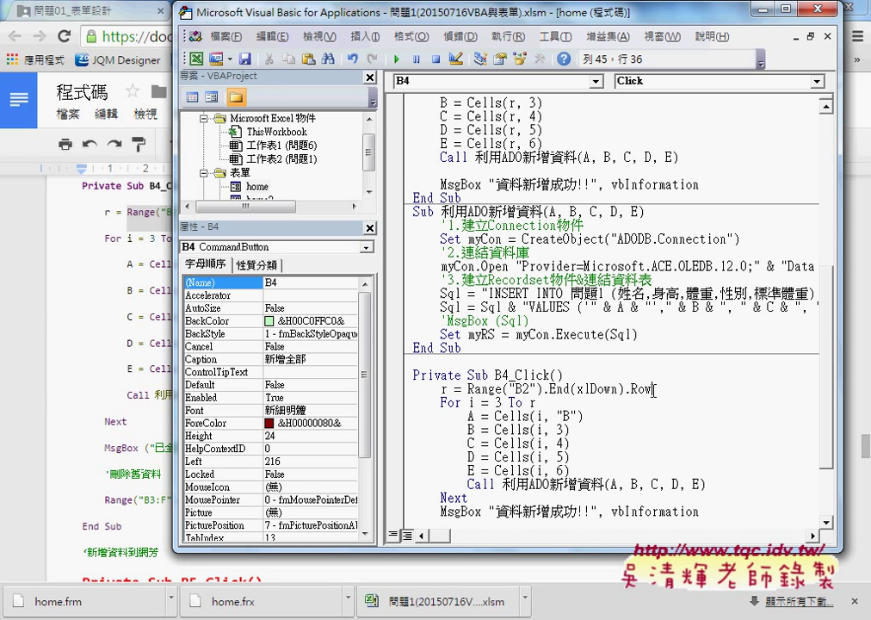
pyautogui.moveTo(652, 389); pyautogui.dragTo(462, 389)
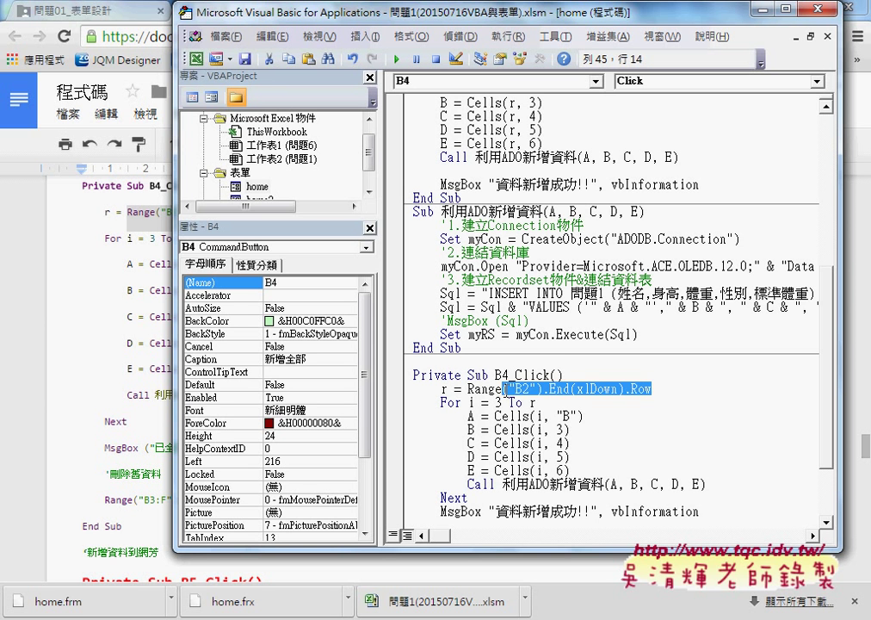
pyautogui.click(443, 389)
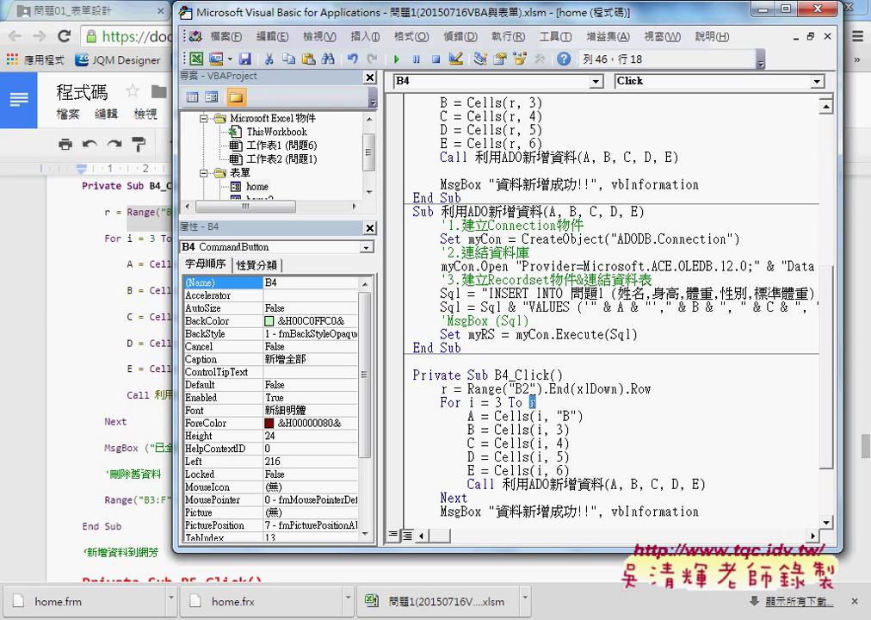
pyautogui.doubleClick(532, 402)
pyautogui.scroll(-2, 541, 414)
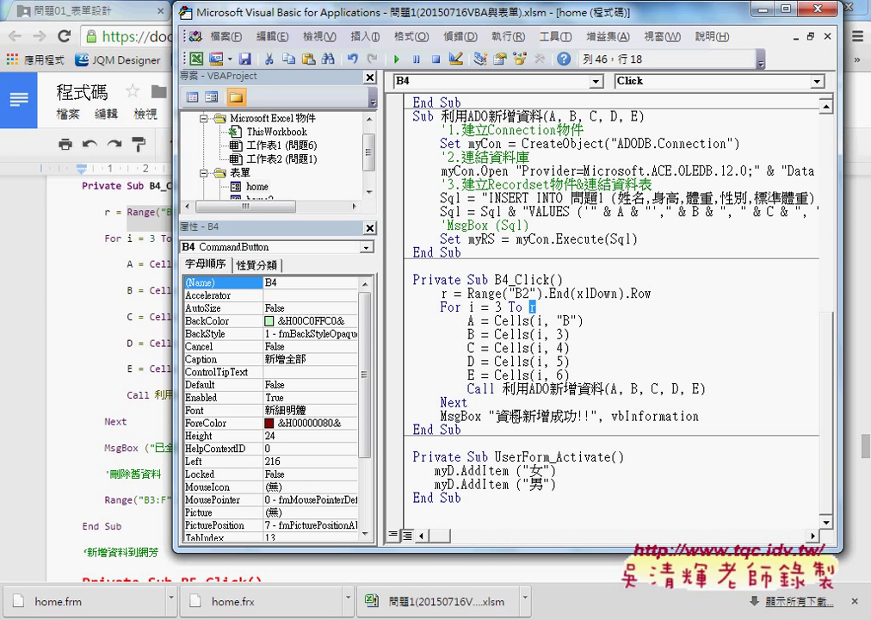
# Step: Change the MsgBox text to "全部資料新增成功!!" and add a blank line after it
pyautogui.click(491, 416)
pyautogui.write('7')
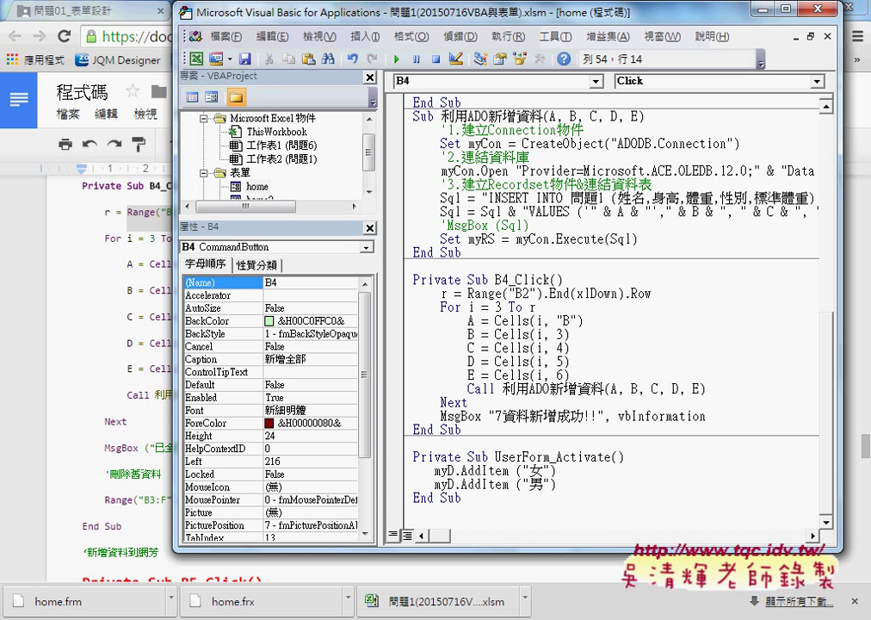
pyautogui.press('BackSpace')
pyautogui.write('全')
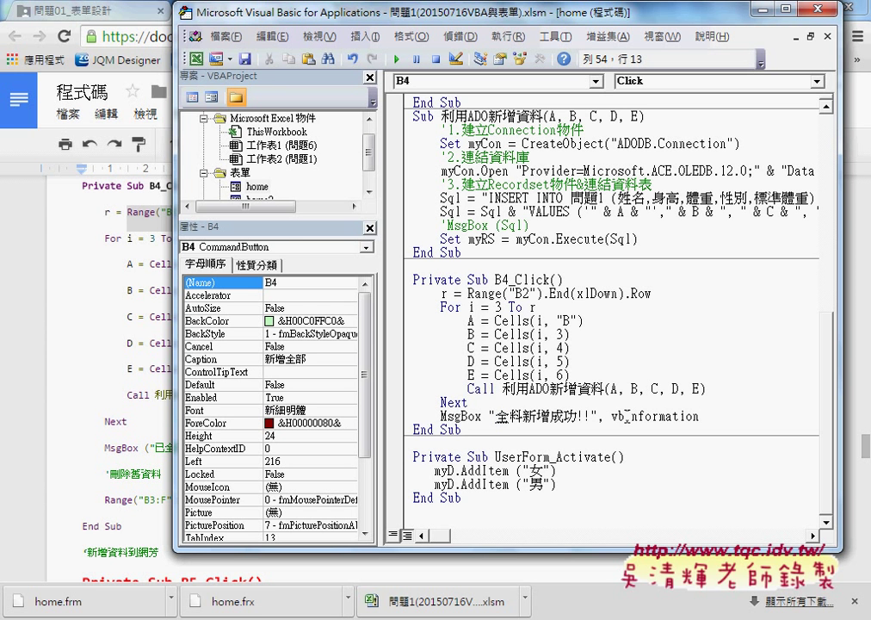
pyautogui.press('Delete')
pyautogui.write('部')
pyautogui.write('資料')
pyautogui.click(759, 421)
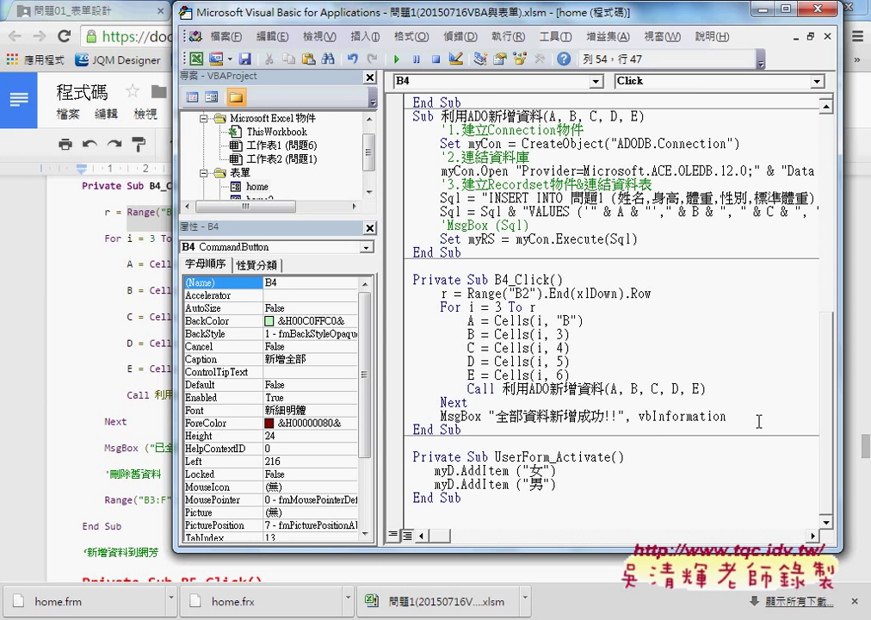
pyautogui.press('Return')
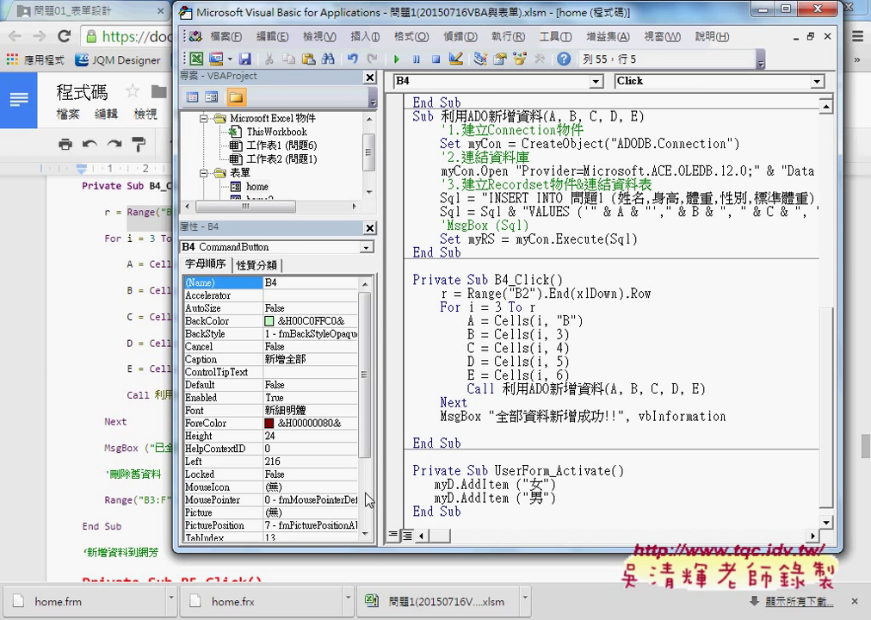
# Step: Copy the '刪除舊資料 comment and clearing lines from the Google Docs reference
pyautogui.click(70, 498)
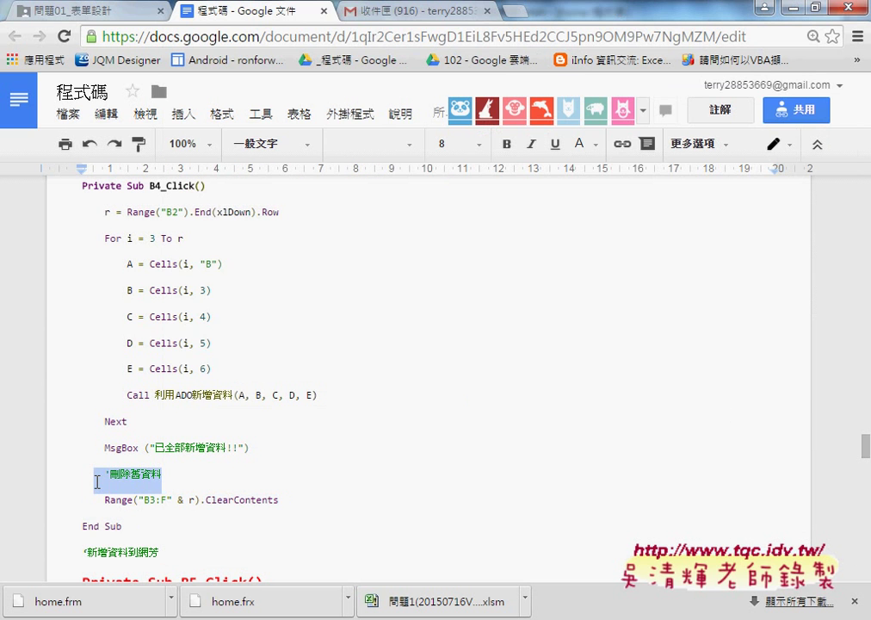
pyautogui.moveTo(293, 494); pyautogui.dragTo(33, 487)
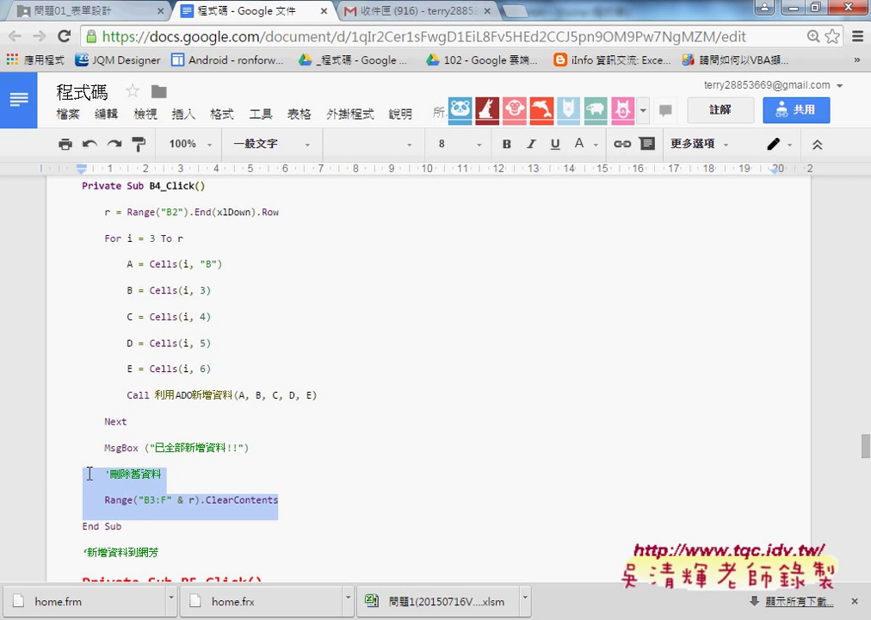
pyautogui.moveTo(435, 601)
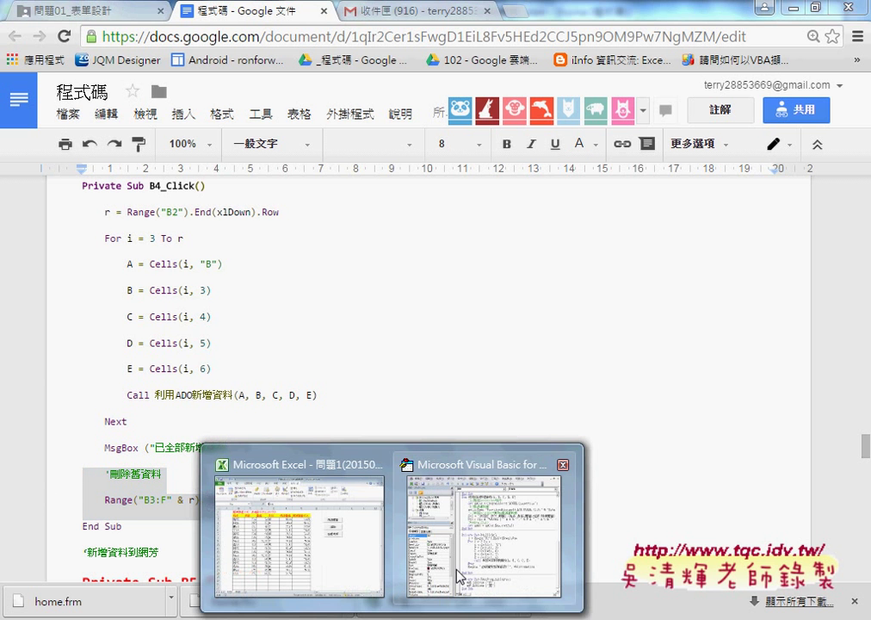
pyautogui.click(482, 530)
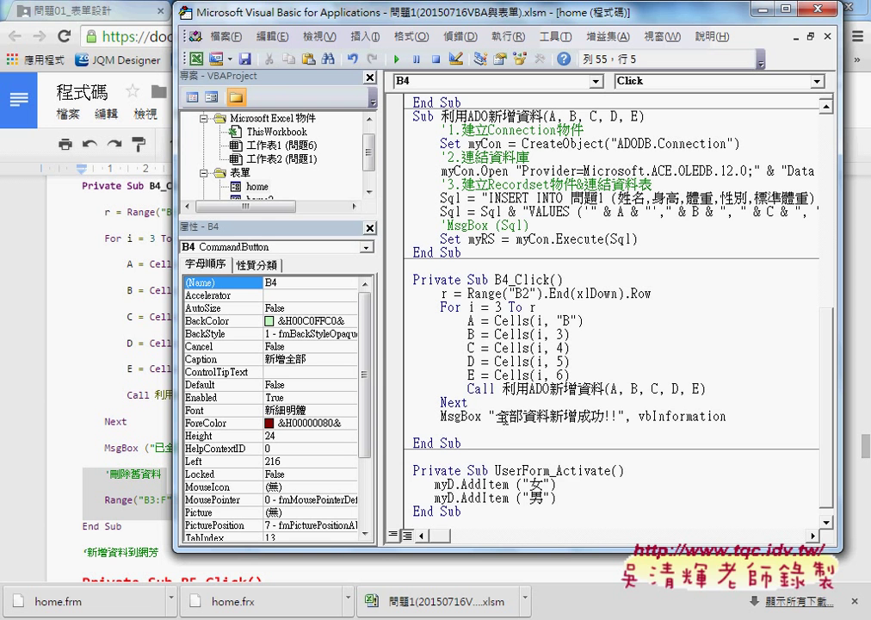
# Step: Paste the '刪除舊資料 comment and Range("B3:F" & r) line below the MsgBox
pyautogui.write('\'刪除舊資料     Range("B3:F" & r).ClearContents')
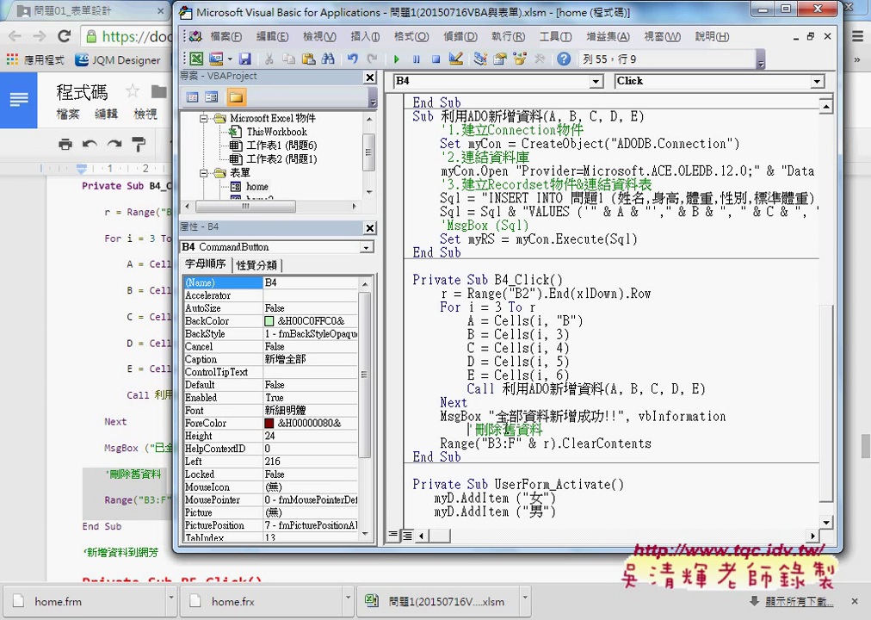
pyautogui.click(441, 443)
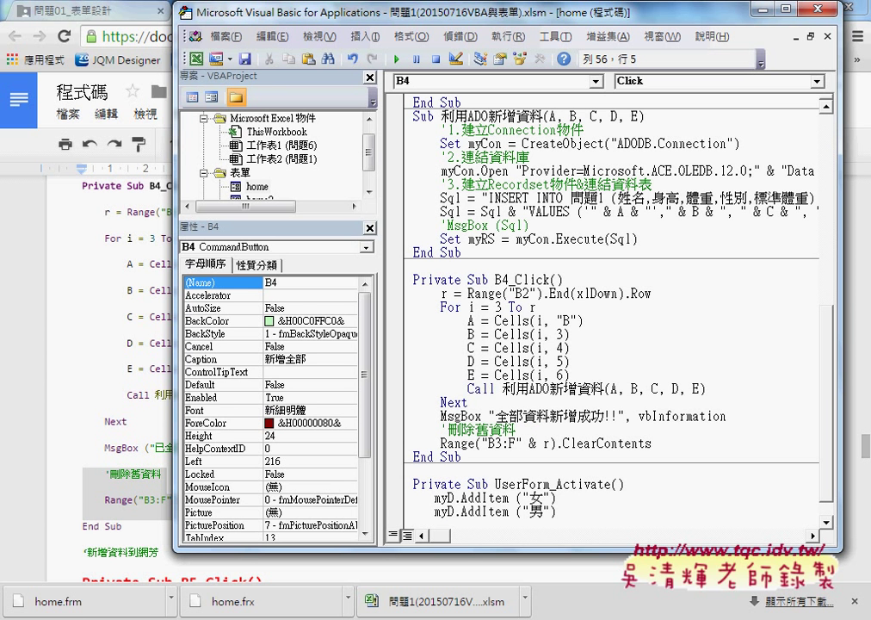
pyautogui.press('Right')
pyautogui.press('Right')
pyautogui.press('Right')
pyautogui.hotkey('shift', 'Right')
pyautogui.moveTo(517, 443); pyautogui.dragTo(489, 443)
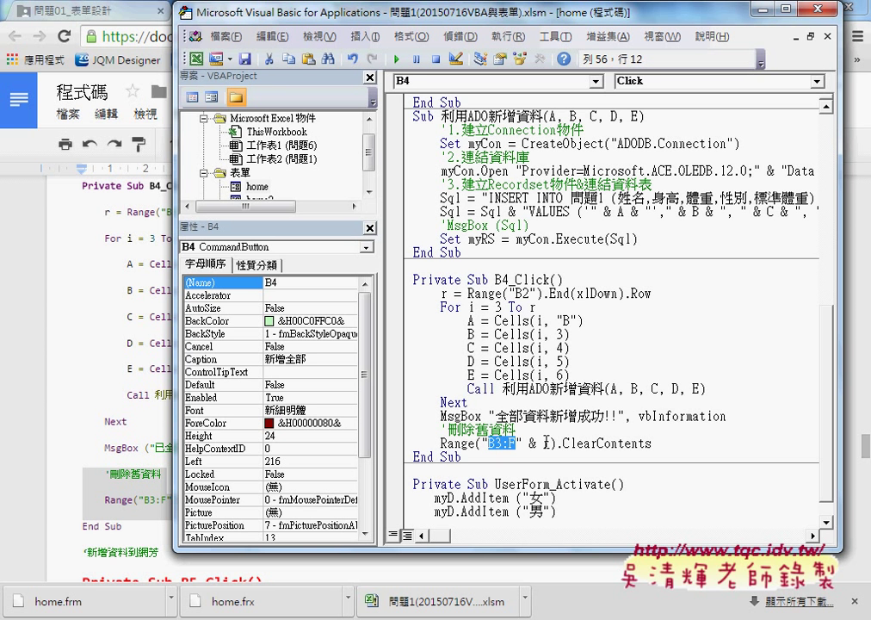
pyautogui.moveTo(520, 443); pyautogui.dragTo(546, 443)
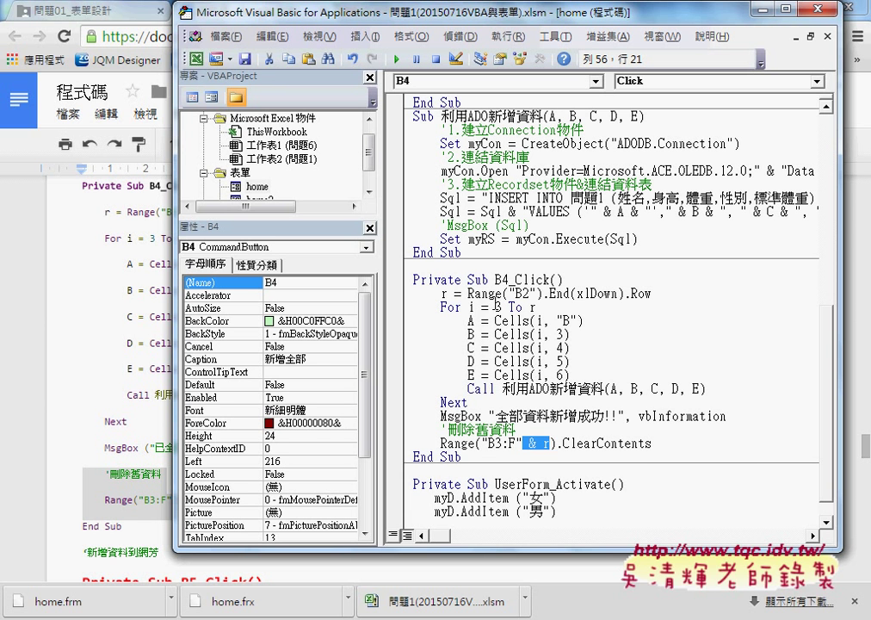
pyautogui.moveTo(444, 287); pyautogui.dragTo(544, 424)
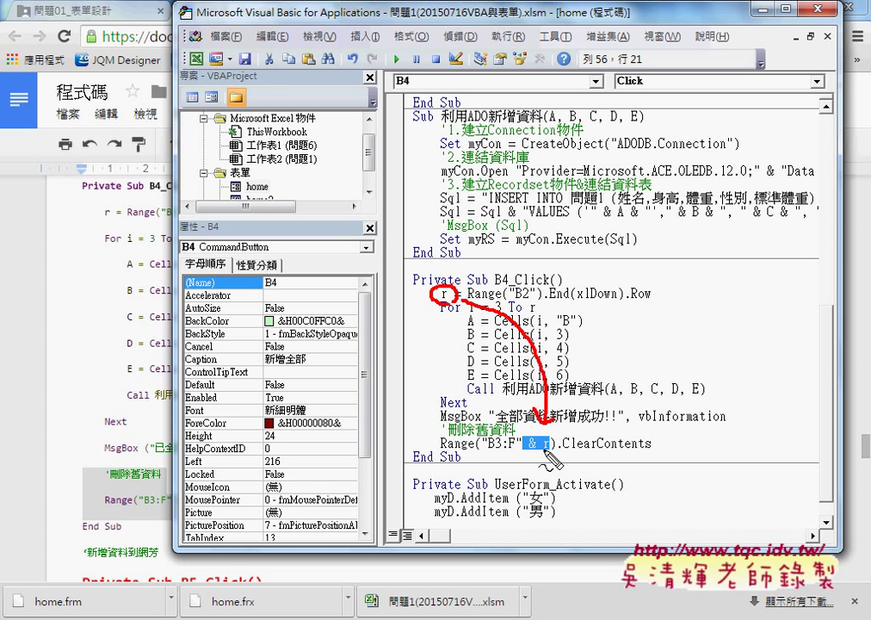
pyautogui.press('Escape')
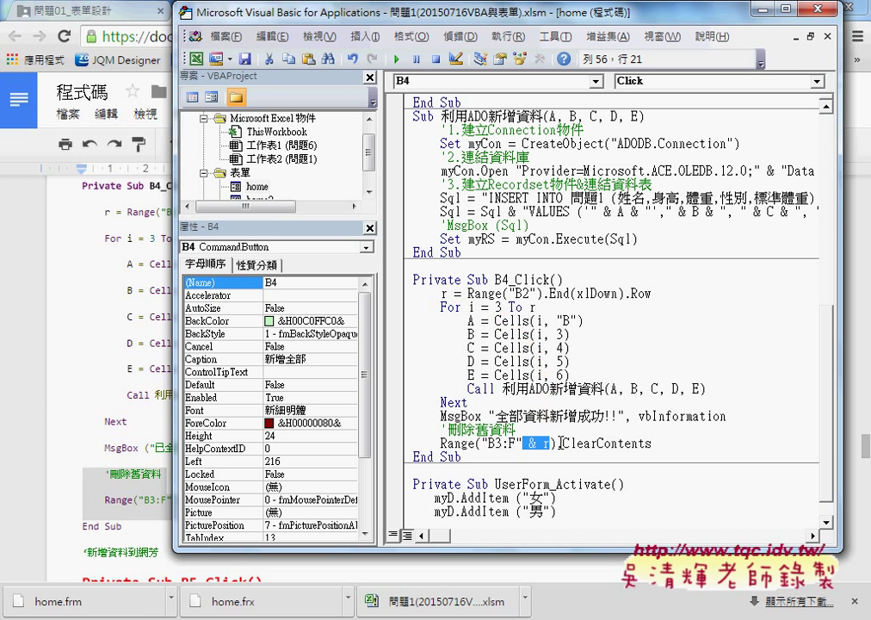
# Step: Retype the method so the line reads Range("B3:F" & r).ClearContents via IntelliSense
pyautogui.moveTo(558, 443); pyautogui.dragTo(670, 445)
pyautogui.write('.')
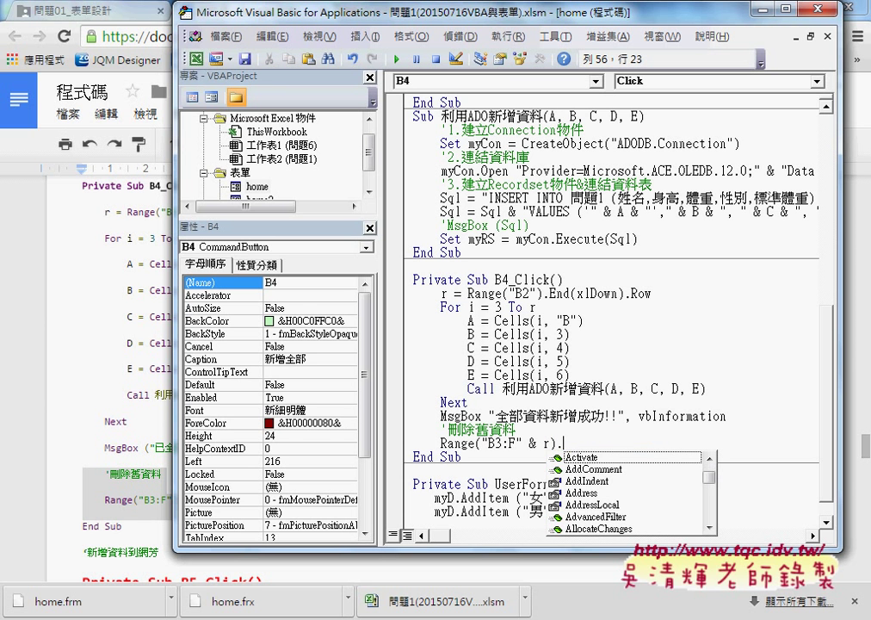
pyautogui.write('cl')
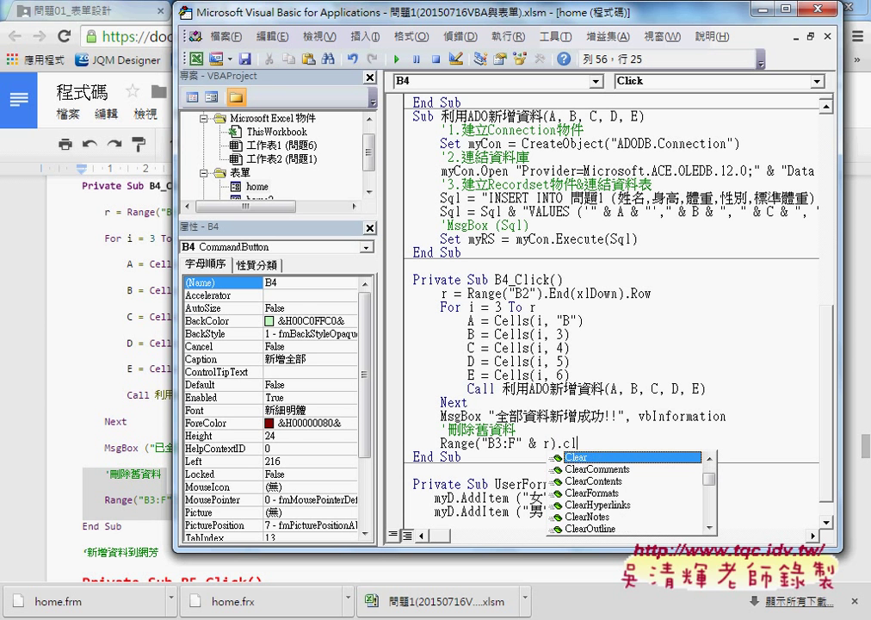
pyautogui.press('Down')
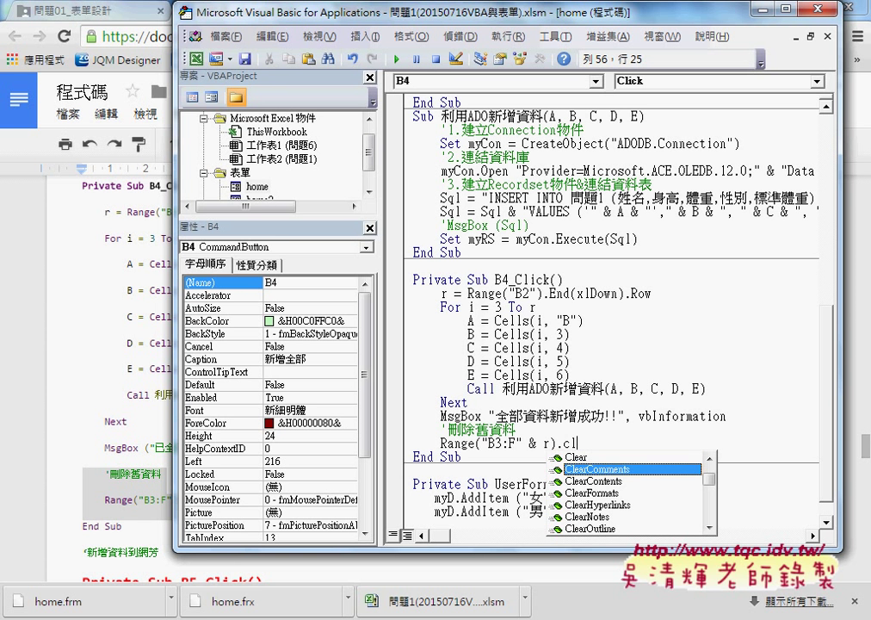
pyautogui.press('Up')
pyautogui.press('Down')
pyautogui.press('Down')
pyautogui.press('Tab')
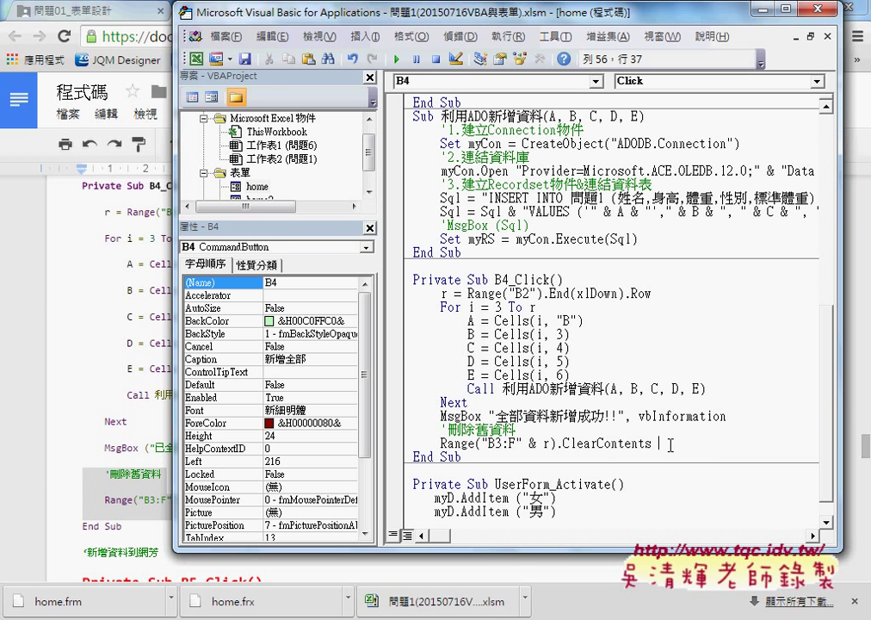
pyautogui.moveTo(670, 445); pyautogui.dragTo(434, 444)
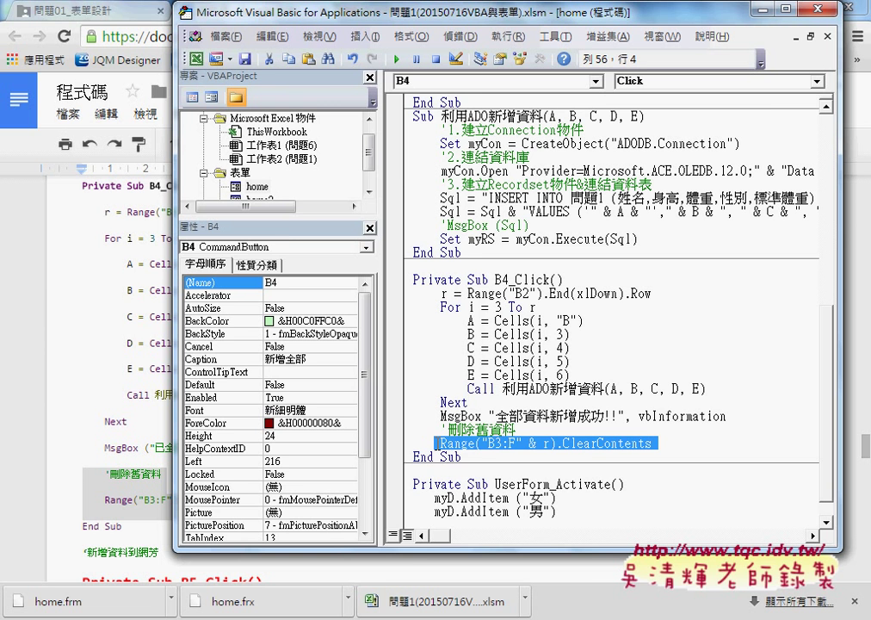
# Step: Back in Excel, Ctrl-drag the 問題6 tab to create 問題6 (2) and open that copy
pyautogui.moveTo(387, 601)
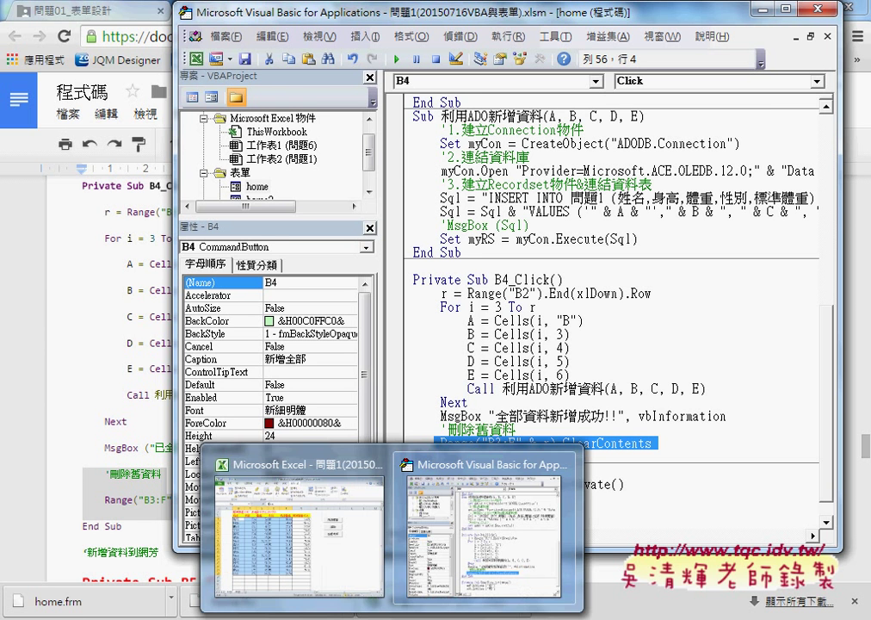
pyautogui.click(344, 575)
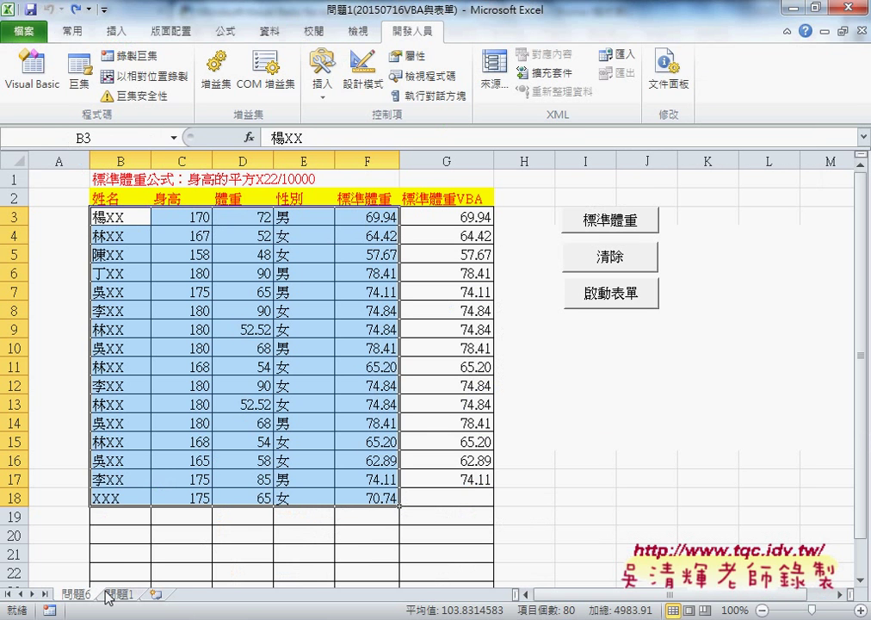
pyautogui.moveTo(114, 594); pyautogui.dragTo(113, 597)
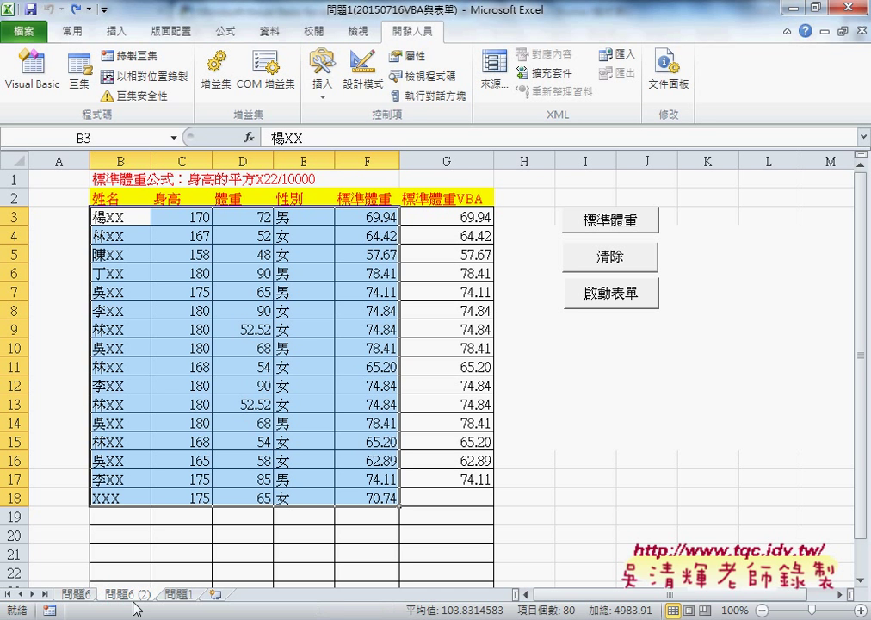
pyautogui.click(82, 594)
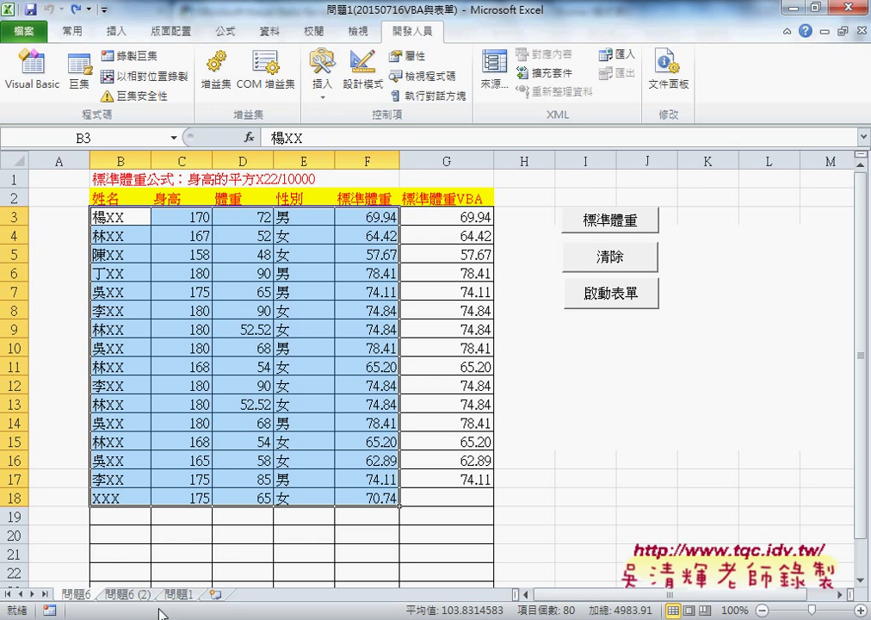
pyautogui.click(135, 595)
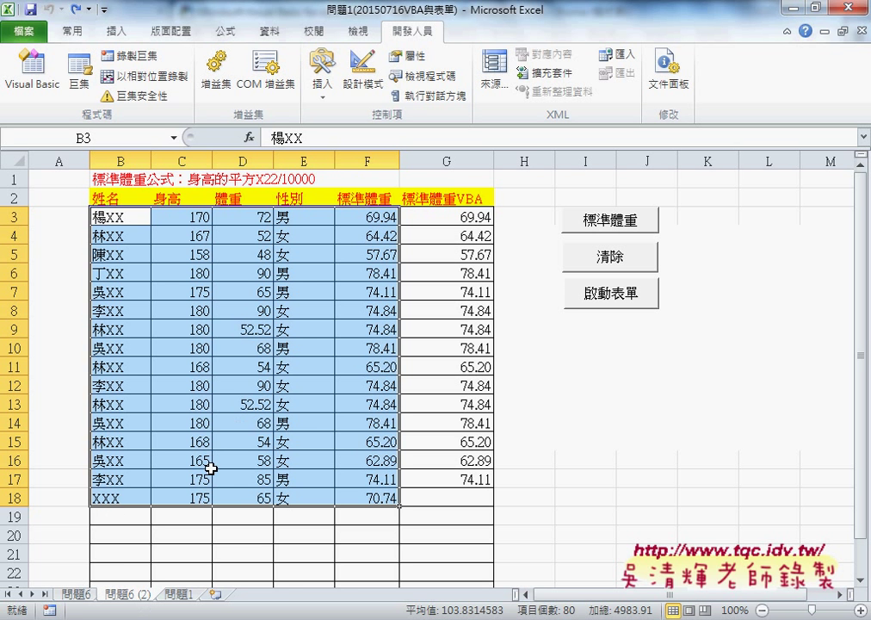
pyautogui.click(121, 596)
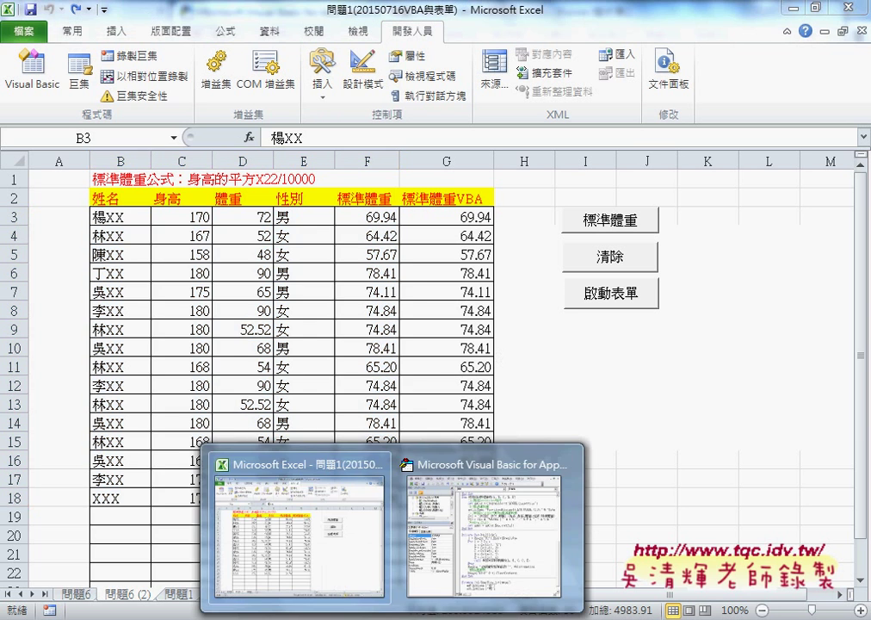
# Step: Bring the VBA editor showing the B4_Click add-all-then-clear code back in front of the workbook
pyautogui.click(476, 496)
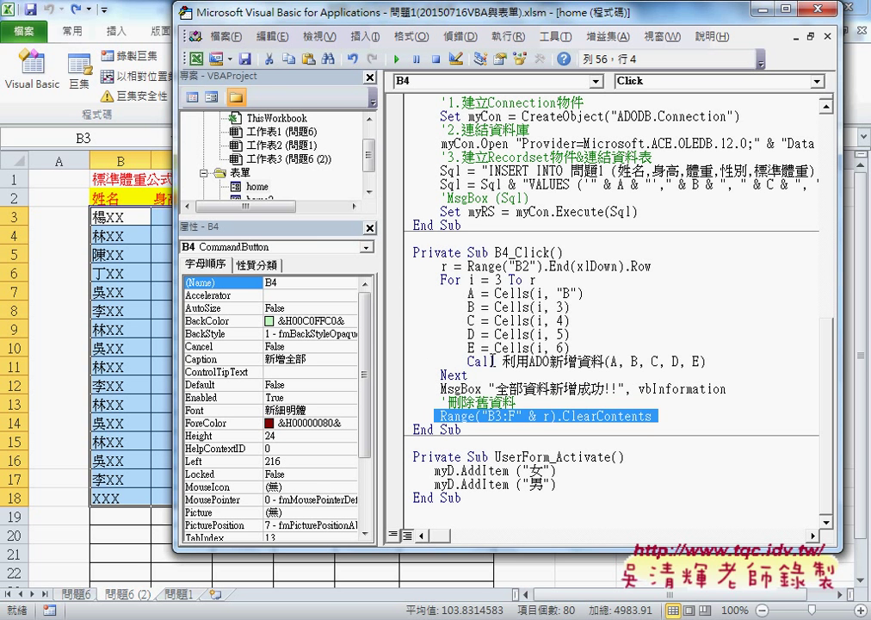
# Step: Break on the Call 利用ADO新增資料 and ClearContents lines, run the form, and trigger 新增全部
pyautogui.click(398, 363)
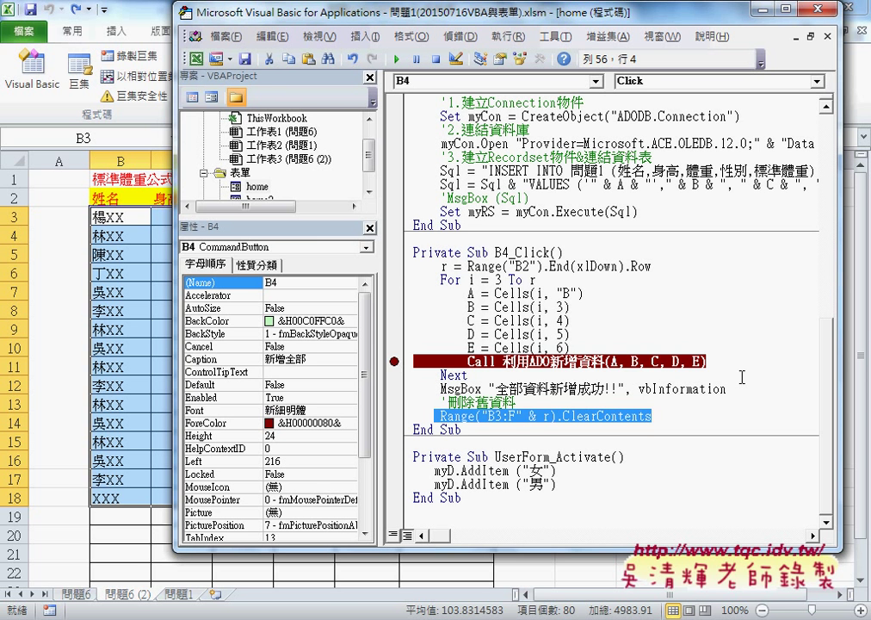
pyautogui.click(394, 416)
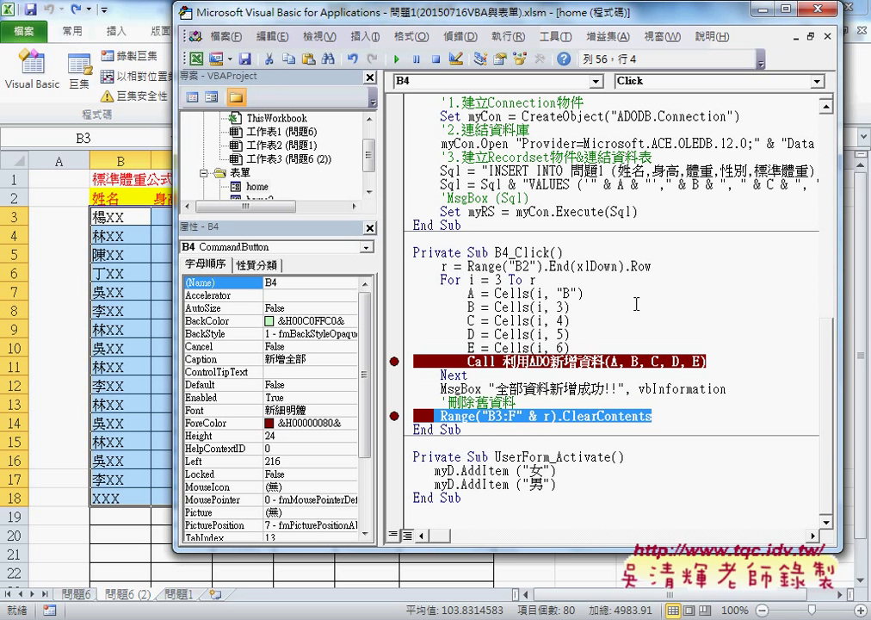
pyautogui.click(397, 58)
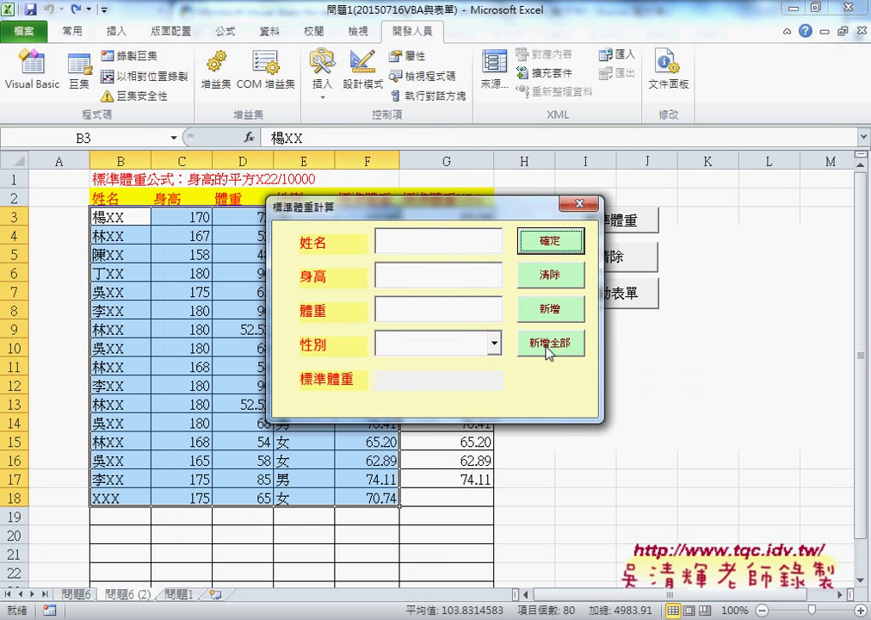
pyautogui.moveTo(502, 207); pyautogui.dragTo(705, 169)
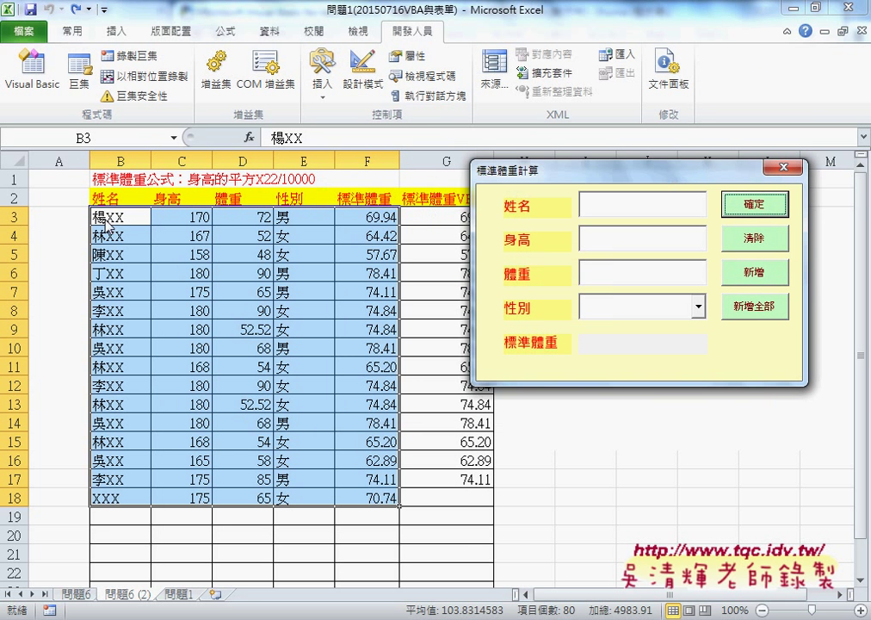
pyautogui.click(759, 311)
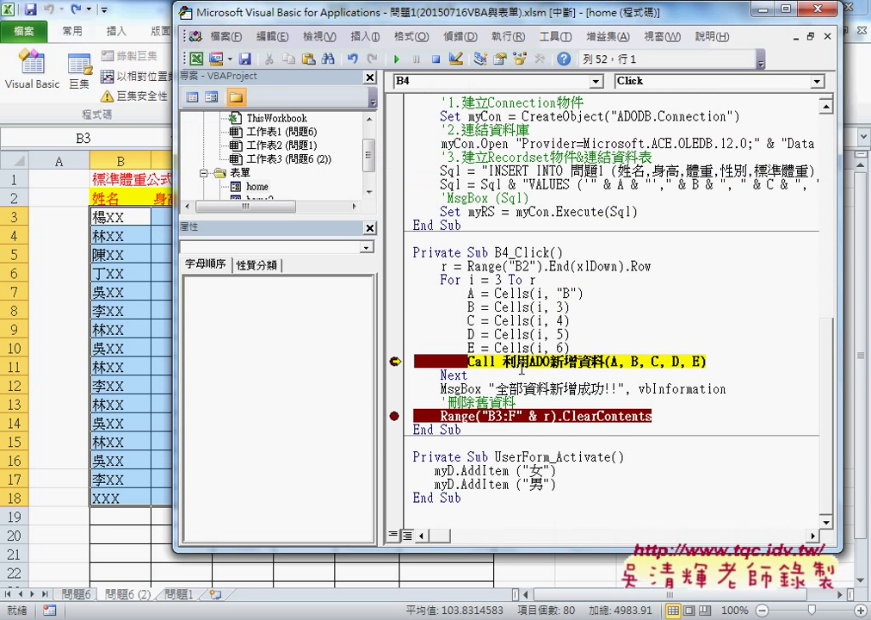
# Step: Check variable values, rearrange the panes to see the sheet, and select the 利用ADO新增資料 name
pyautogui.moveTo(472, 294)
pyautogui.moveTo(377, 100); pyautogui.dragTo(284, 100)
pyautogui.moveTo(301, 12)
pyautogui.mouseDown()
pyautogui.moveTo(479, 131)
pyautogui.moveTo(360, 252)
pyautogui.moveTo(448, 34)
pyautogui.mouseUp()
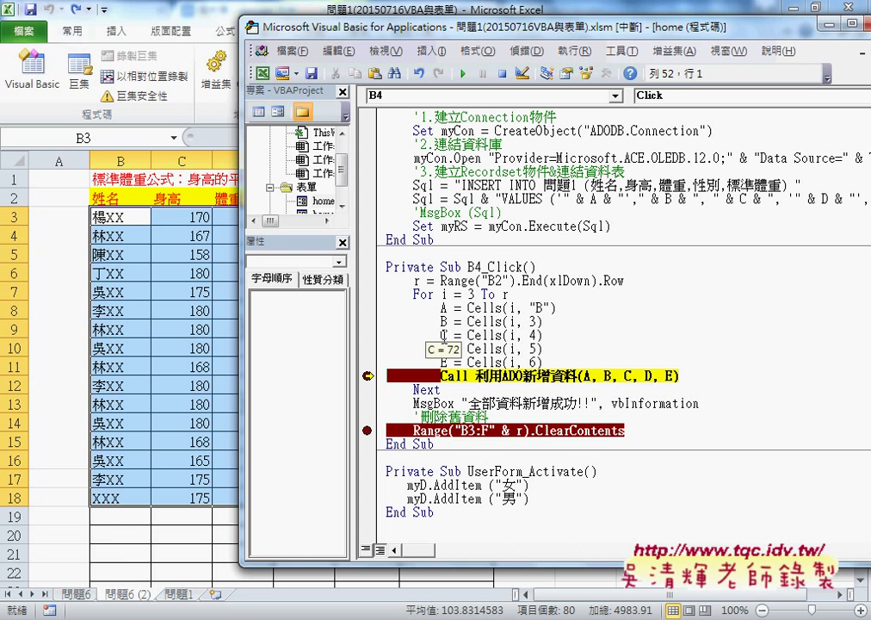
pyautogui.moveTo(446, 361)
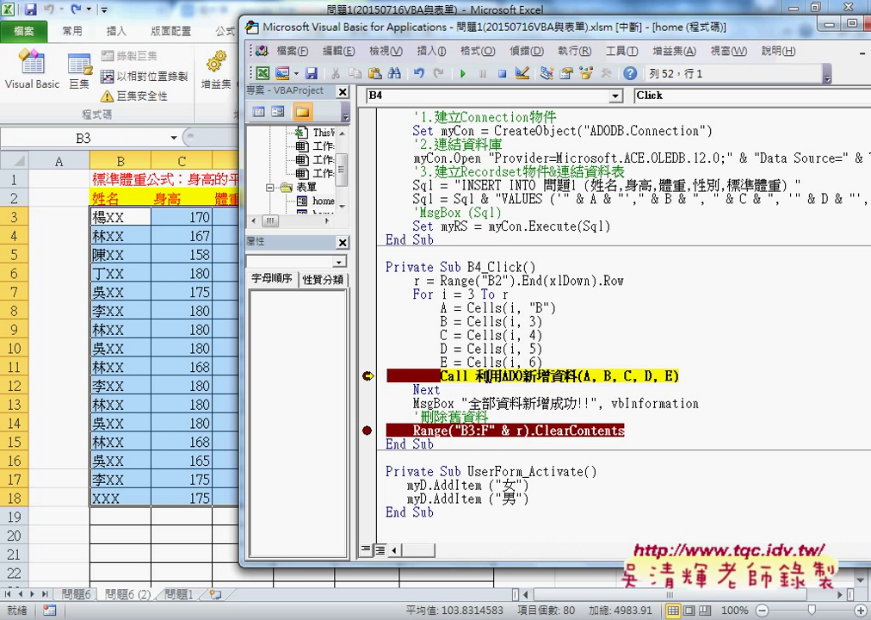
pyautogui.moveTo(474, 376); pyautogui.dragTo(576, 376)
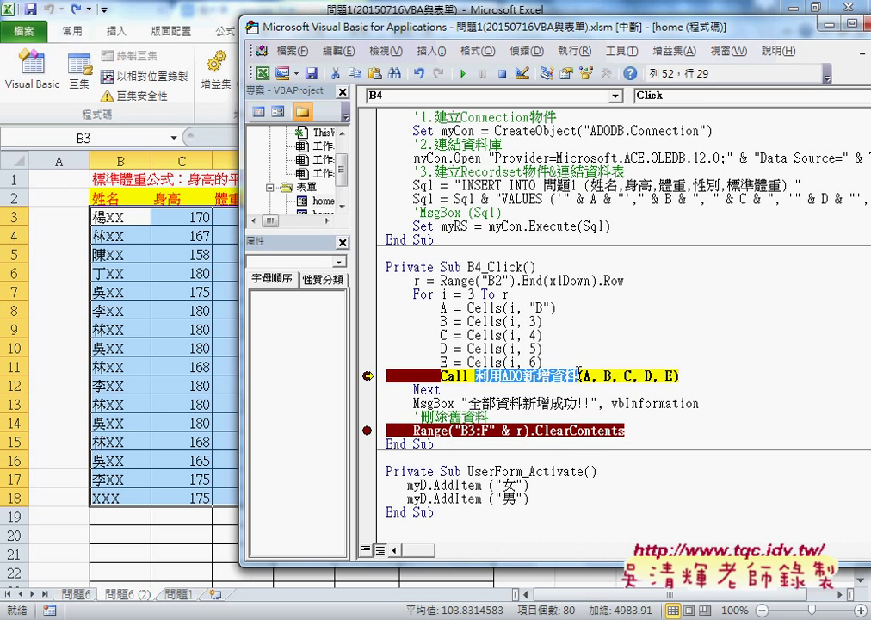
# Step: Step through 利用ADO新增資料's first insert, continue to the next Call, and clear its breakpoint
pyautogui.hotkey('shift', 'F2')
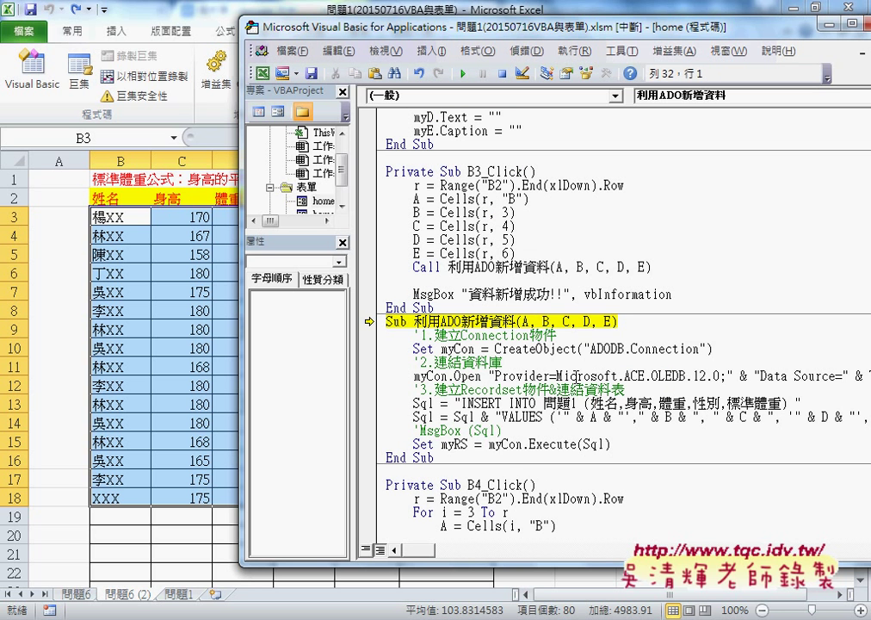
pyautogui.press('F8')
pyautogui.press('F8')
pyautogui.press('F8')
pyautogui.press('F8')
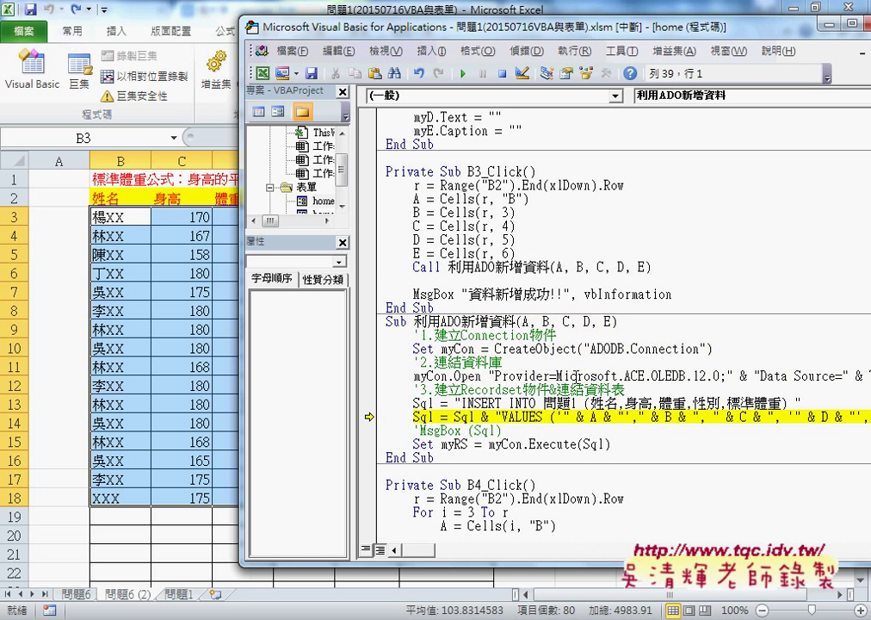
pyautogui.press('F8')
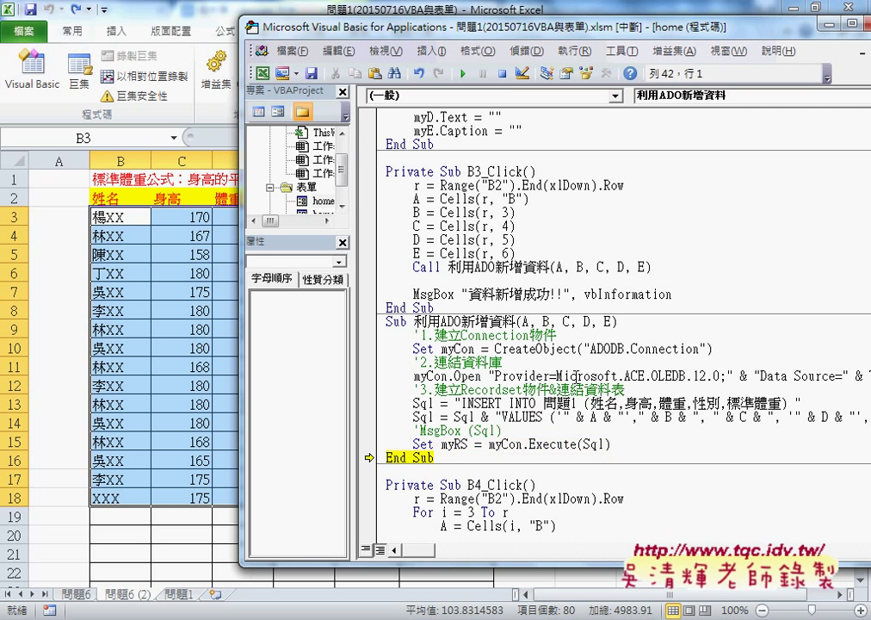
pyautogui.press('F8')
pyautogui.press('F8')
pyautogui.press('F8')
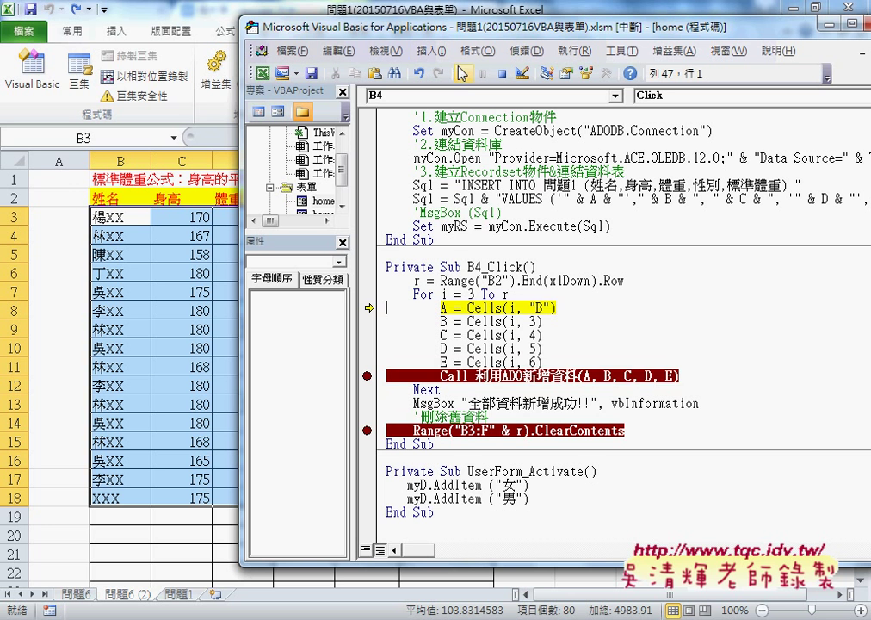
pyautogui.press('F5')
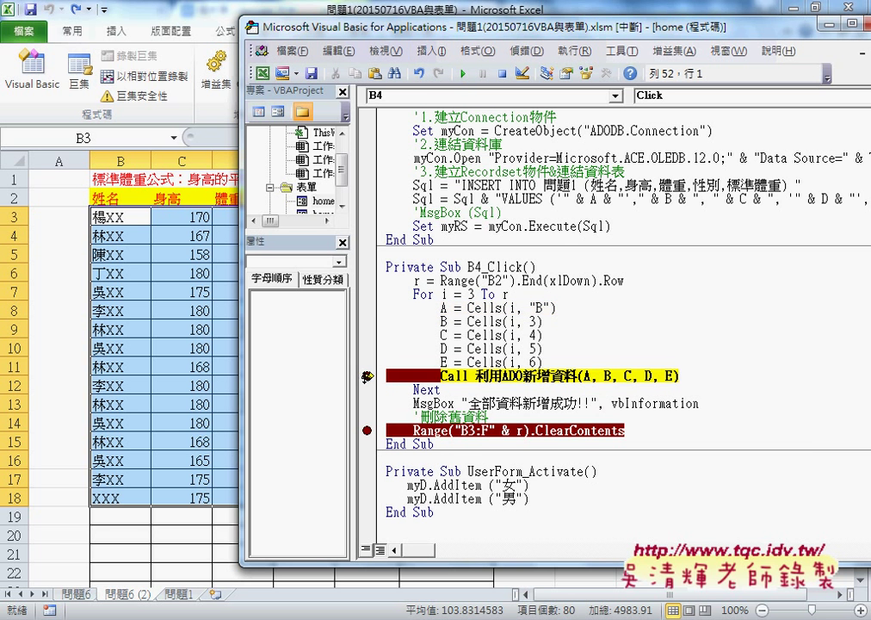
pyautogui.click(367, 376)
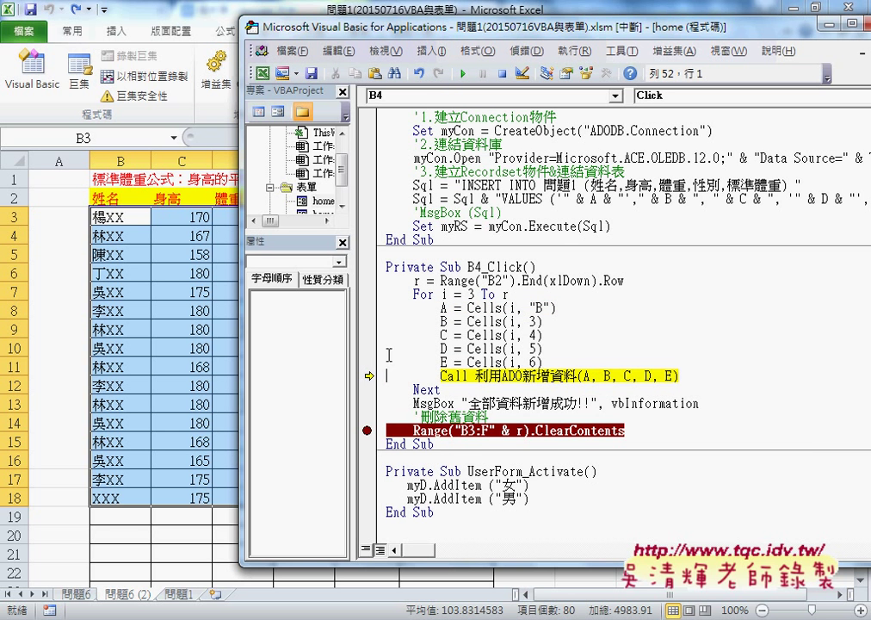
# Step: Continue the macro through all rows and acknowledge the 全部資料新增成功!! message with 確定
pyautogui.click(464, 75)
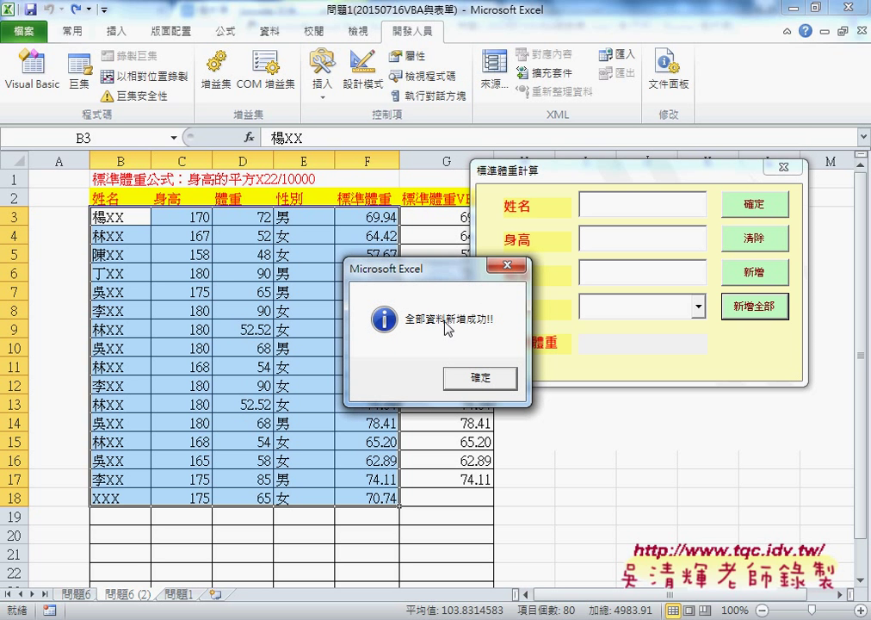
pyautogui.click(482, 379)
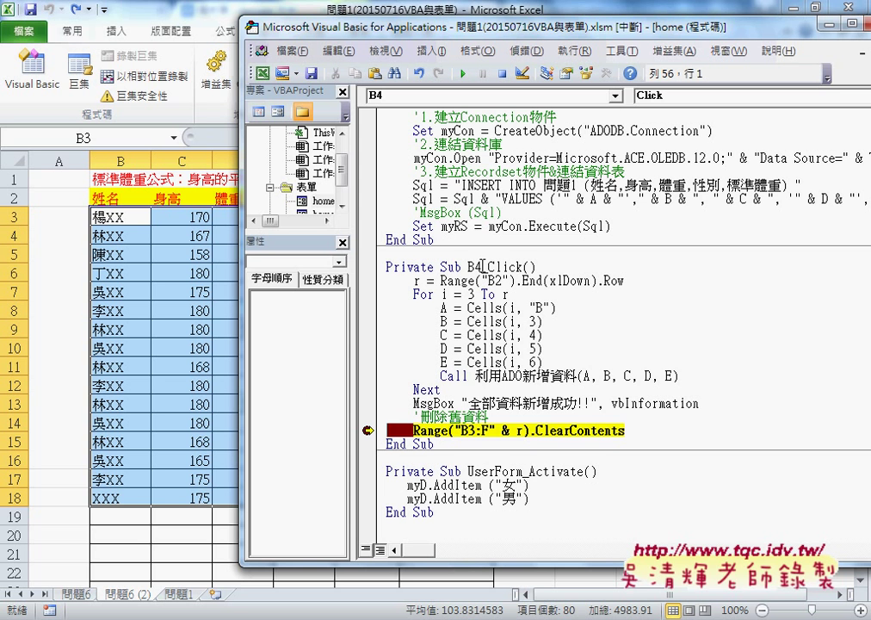
# Step: Highlight the B3:F18 range and ClearContents call, then execute the clear and let the macro finish
pyautogui.moveTo(519, 431)
pyautogui.moveTo(415, 32); pyautogui.dragTo(594, 38)
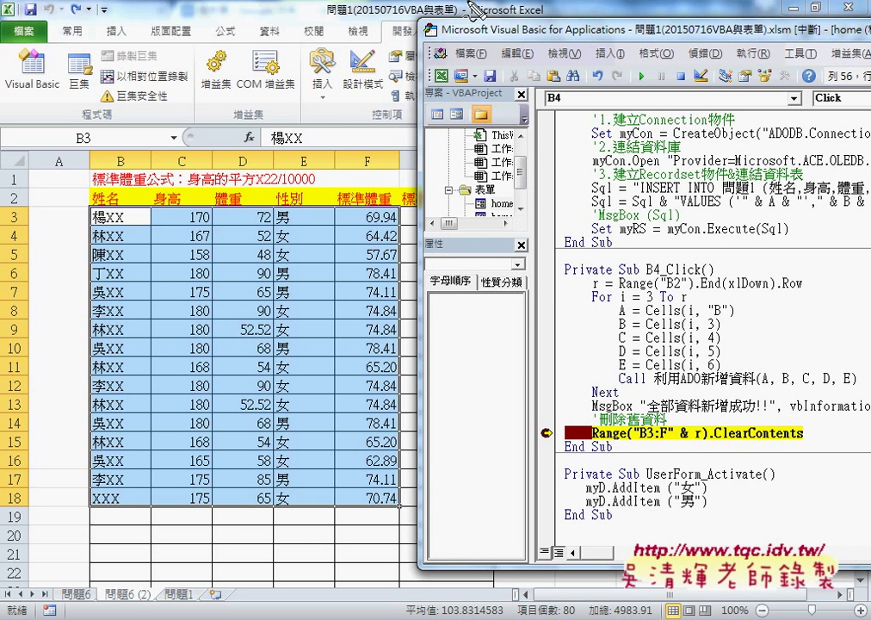
pyautogui.moveTo(87, 206); pyautogui.dragTo(87, 231)
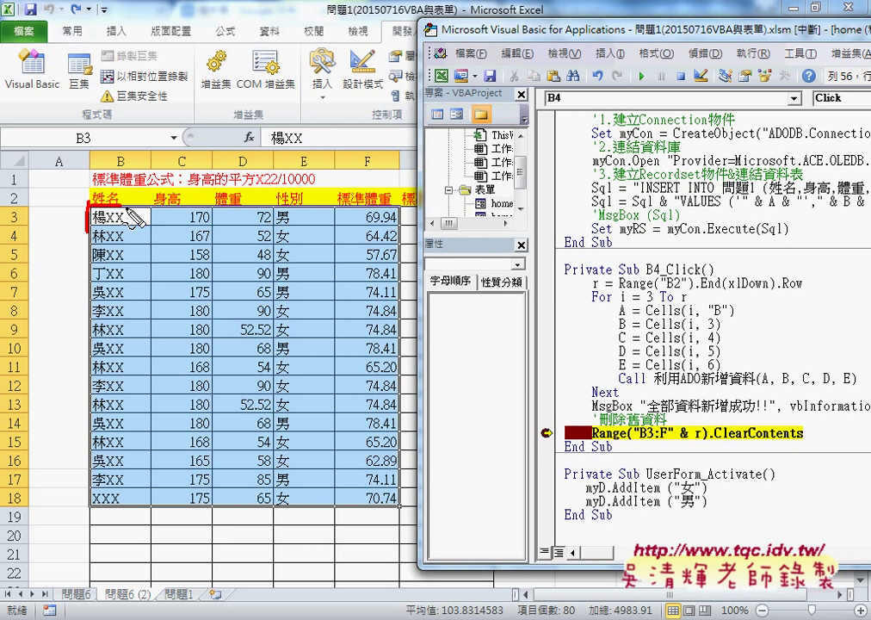
pyautogui.moveTo(401, 489); pyautogui.dragTo(376, 510)
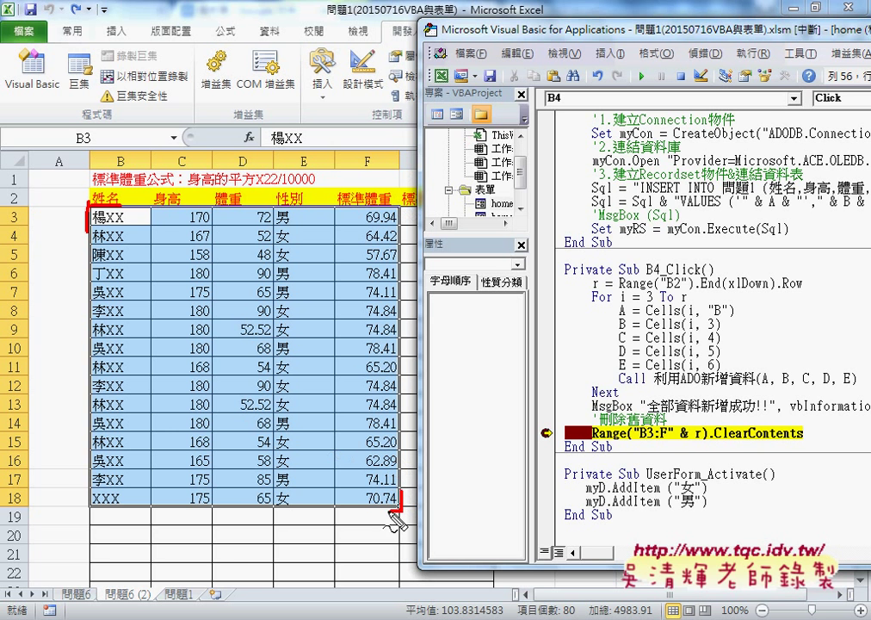
pyautogui.moveTo(714, 442); pyautogui.dragTo(803, 442)
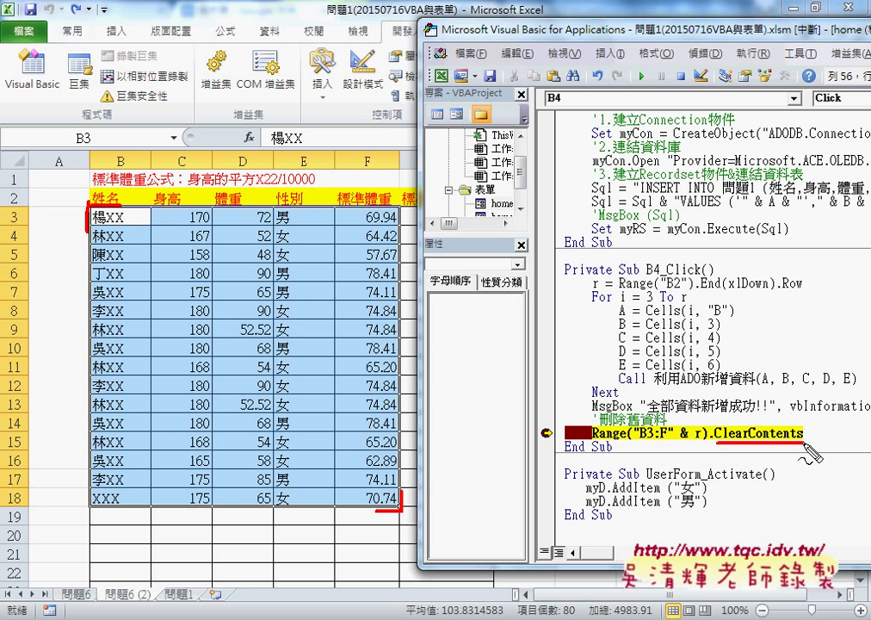
pyautogui.moveTo(274, 241); pyautogui.dragTo(192, 313)
pyautogui.moveTo(197, 240); pyautogui.dragTo(303, 356)
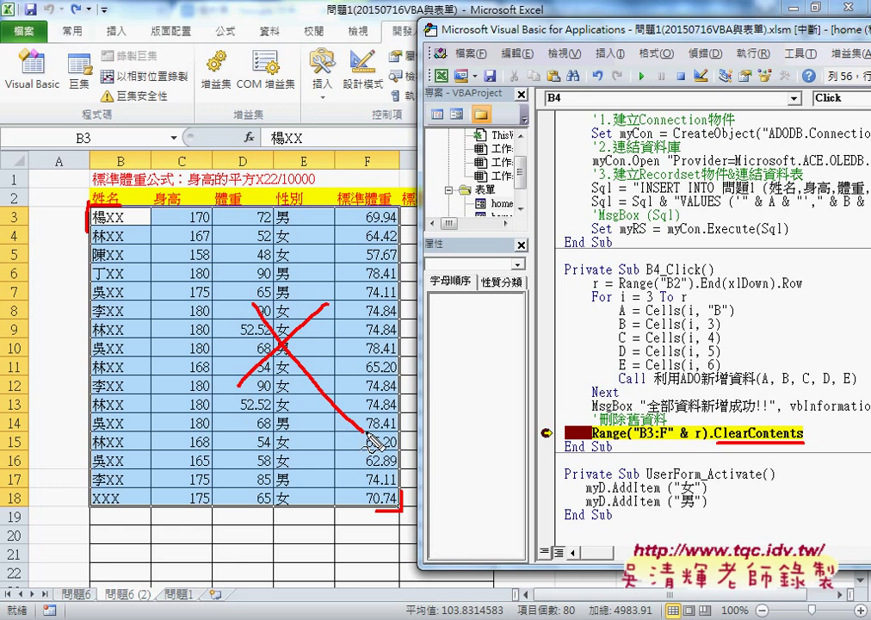
pyautogui.press('Escape')
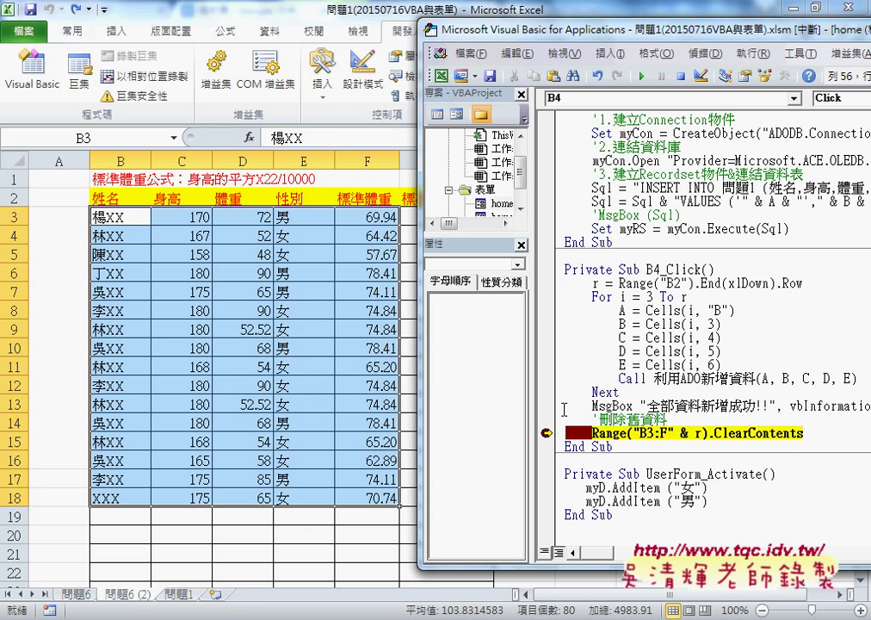
pyautogui.press('F8')
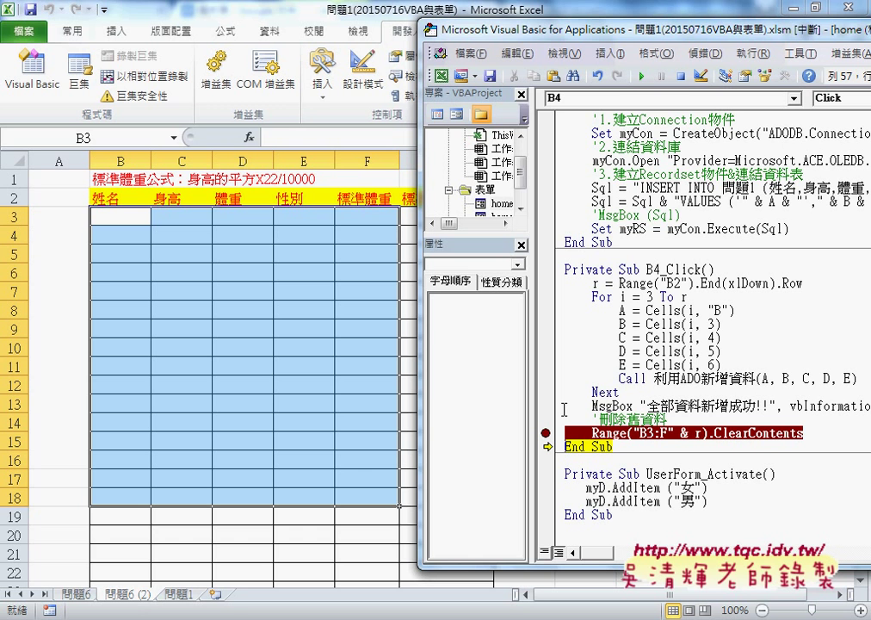
pyautogui.press('F8')
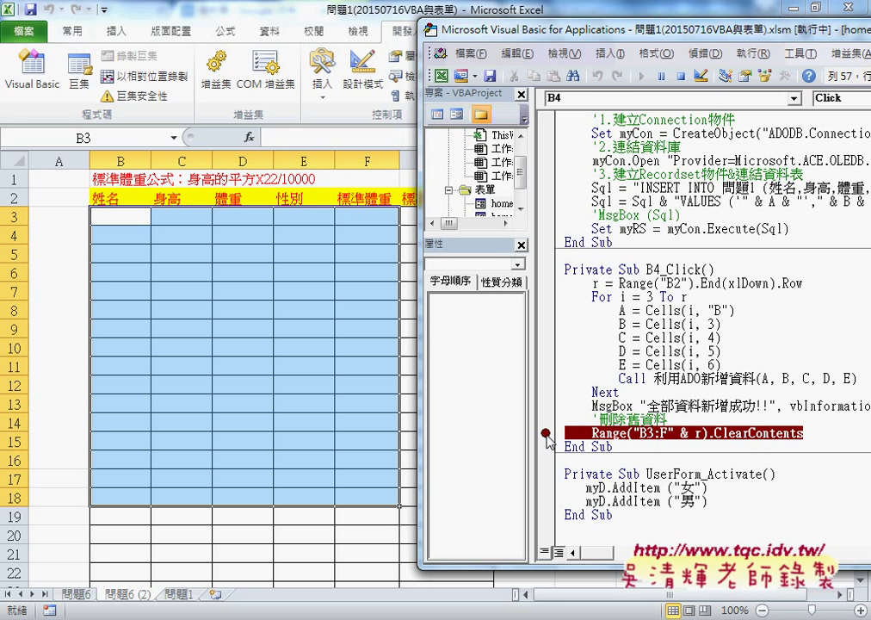
# Step: Remove the ClearContents breakpoint and switch to Access's 問題1 table, still showing 4 records
pyautogui.click(546, 434)
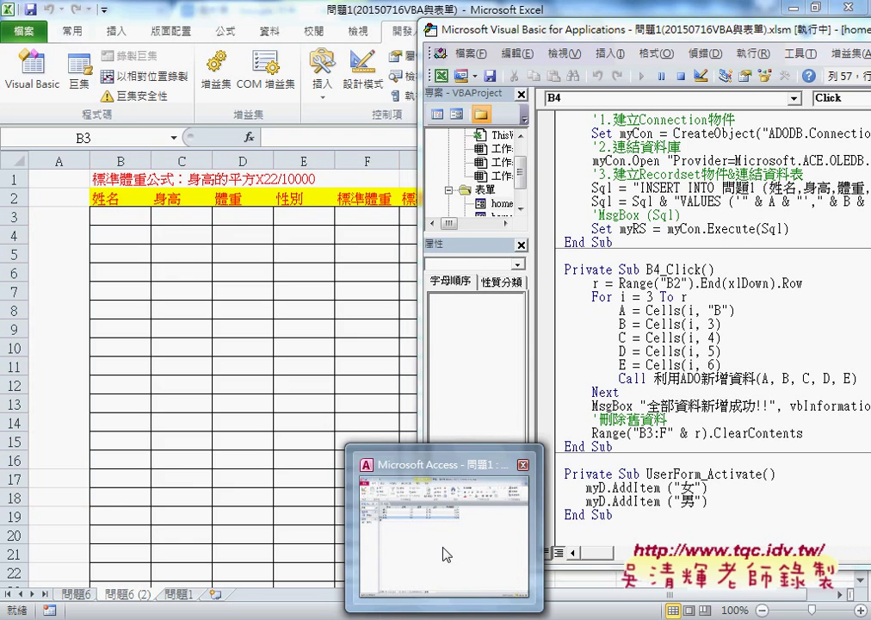
pyautogui.click(446, 554)
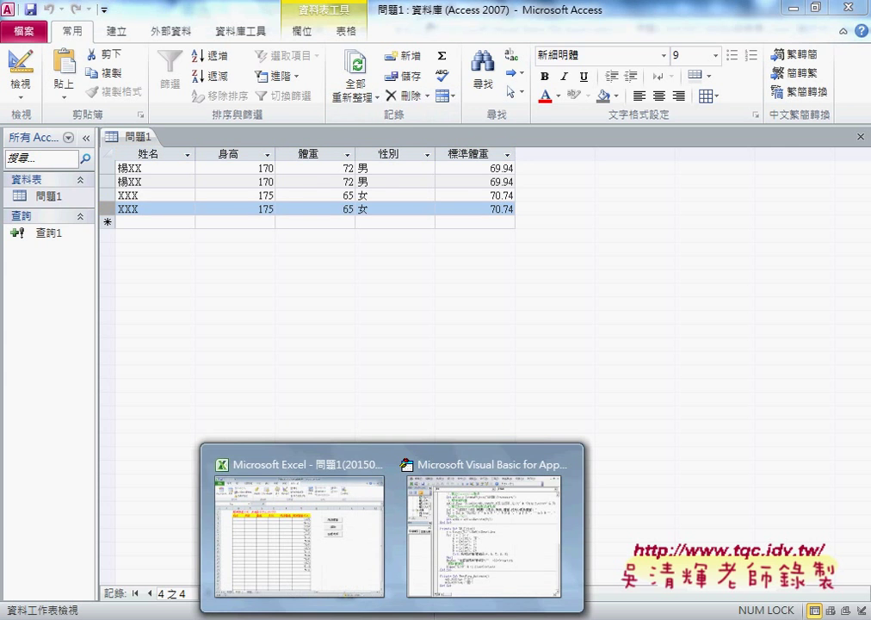
pyautogui.click(323, 523)
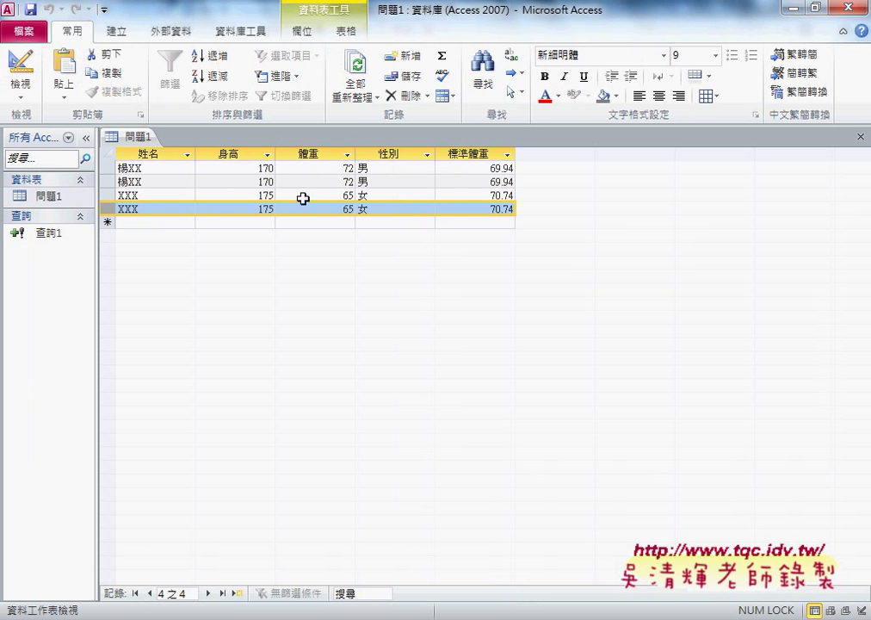
# Step: Refresh All in Access, select the new records 5–20 in 問題1, and return to the VBA editor
pyautogui.click(362, 69)
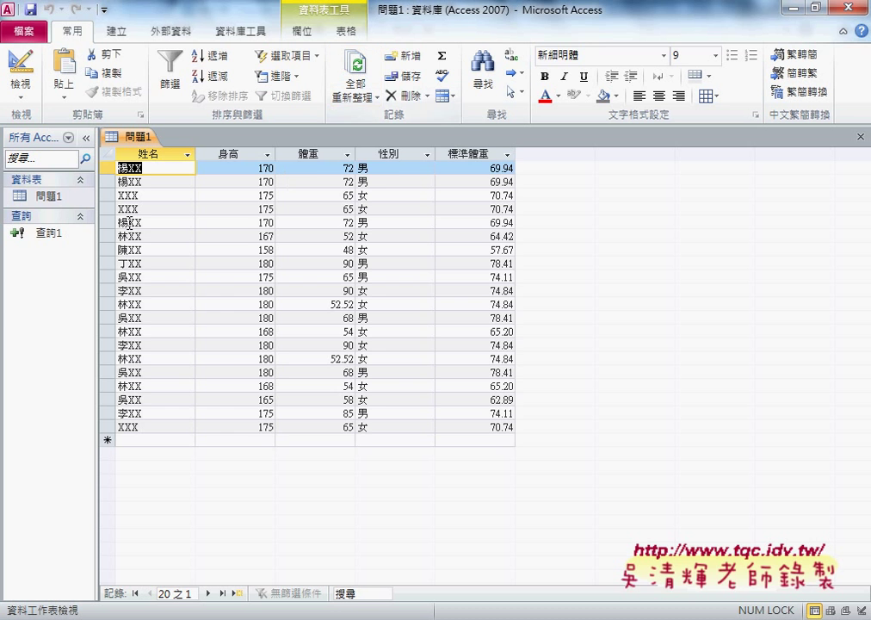
pyautogui.moveTo(108, 222)
pyautogui.mouseDown()
pyautogui.moveTo(109, 437)
pyautogui.moveTo(111, 426)
pyautogui.mouseUp()
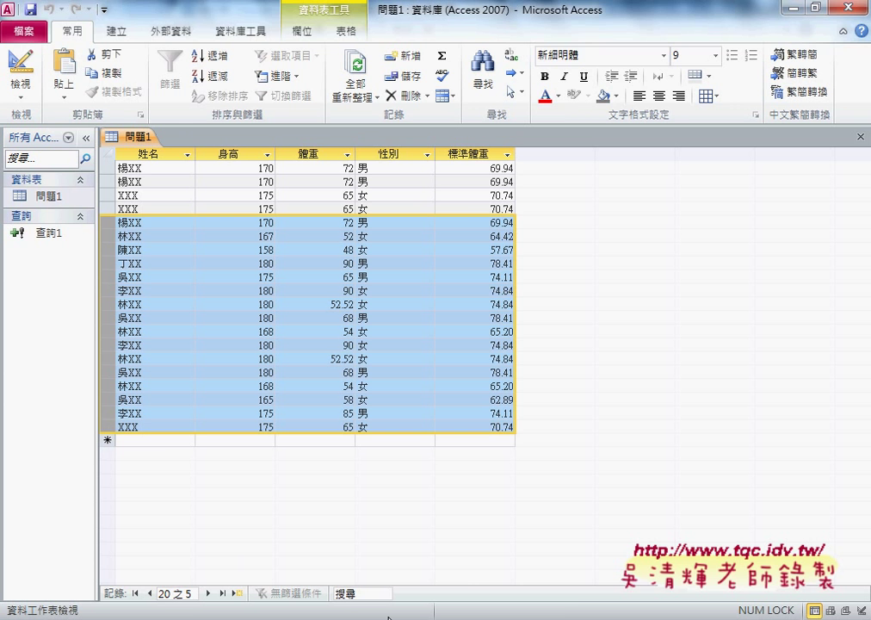
pyautogui.moveTo(387, 616)
pyautogui.click(487, 495)
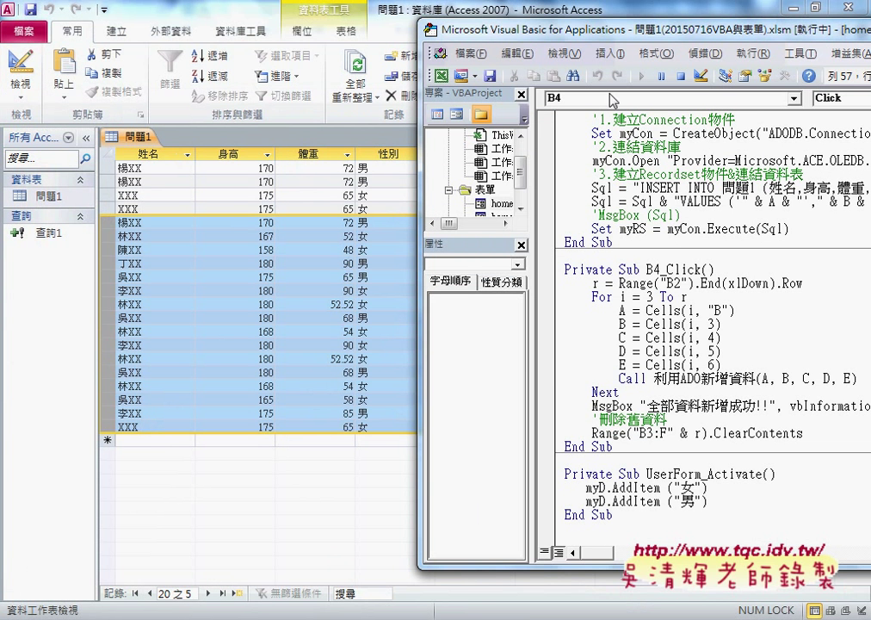
# Step: Widen the code window to show the connection string's Data Source, then return to Excel's 標準體重計算 form
pyautogui.moveTo(598, 37); pyautogui.dragTo(243, 41)
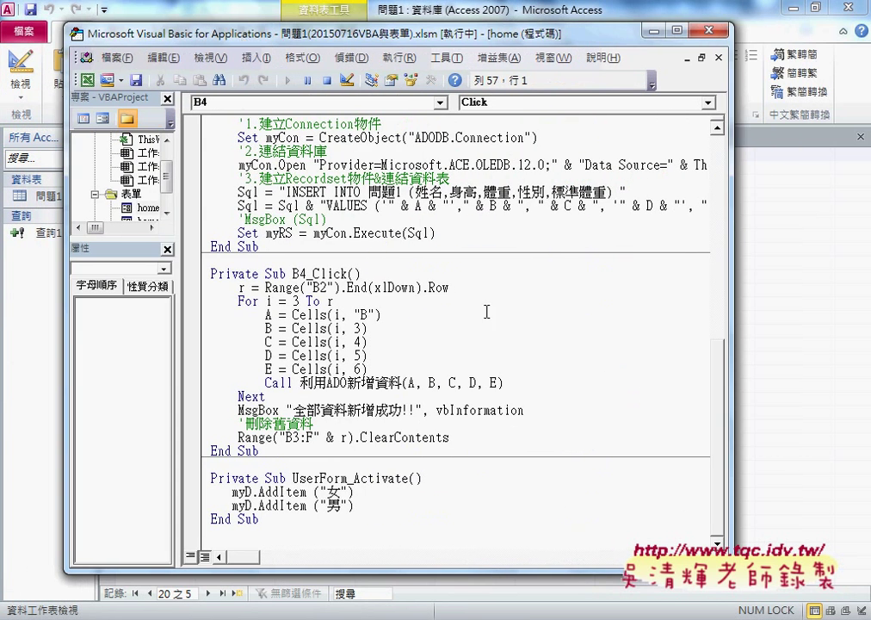
pyautogui.scroll(1, 486, 312)
pyautogui.moveTo(239, 150); pyautogui.dragTo(340, 151)
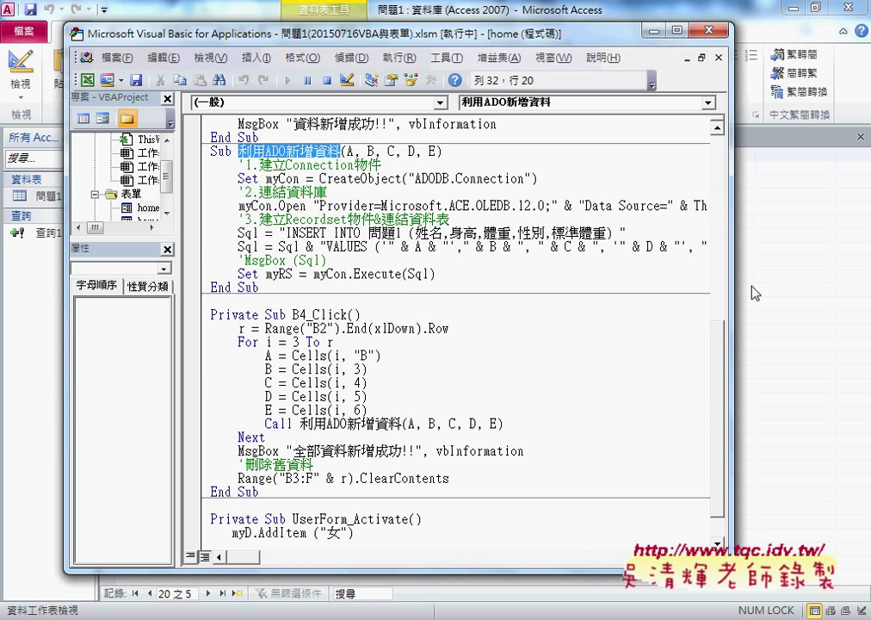
pyautogui.moveTo(734, 284); pyautogui.dragTo(865, 284)
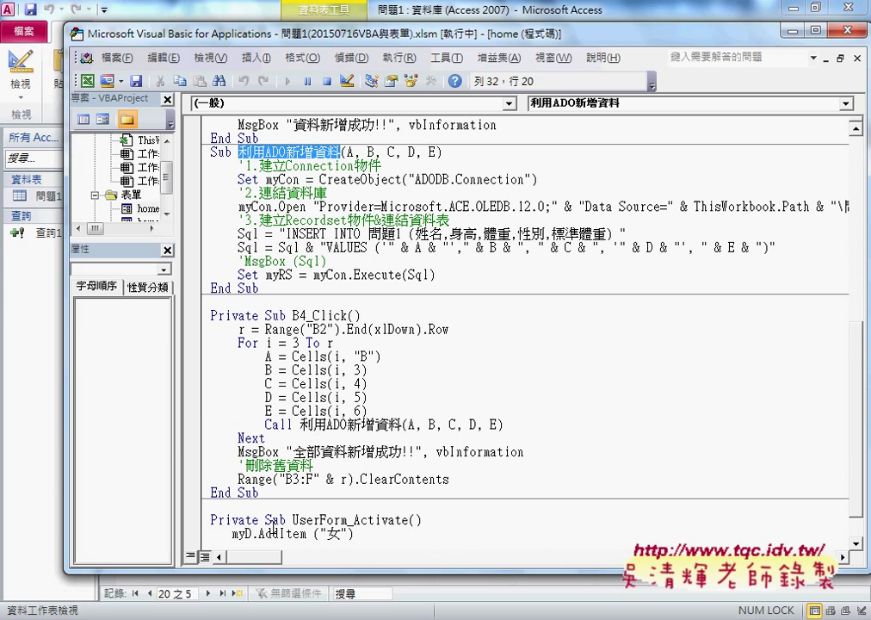
pyautogui.moveTo(175, 449); pyautogui.dragTo(129, 449)
pyautogui.moveTo(539, 207); pyautogui.dragTo(620, 207)
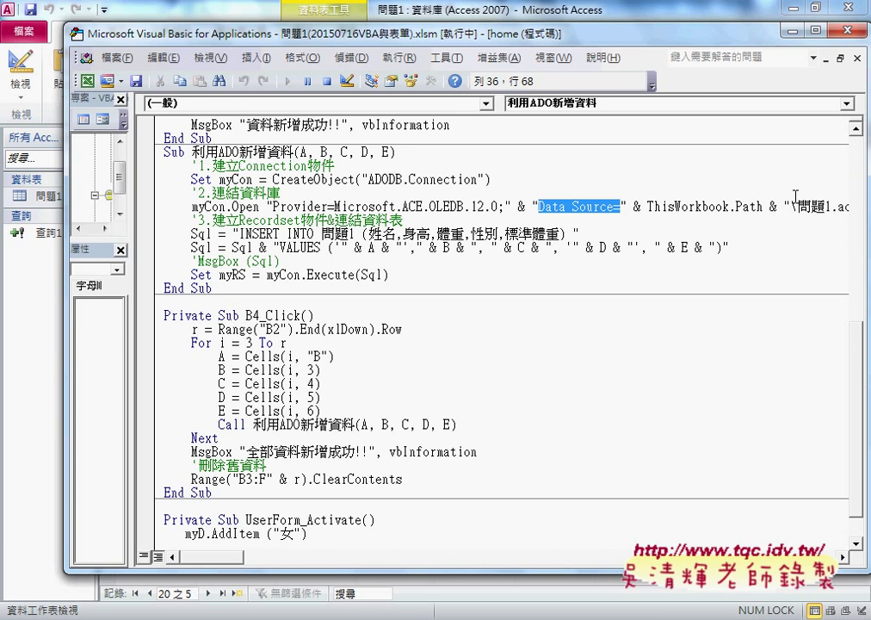
pyautogui.click(793, 31)
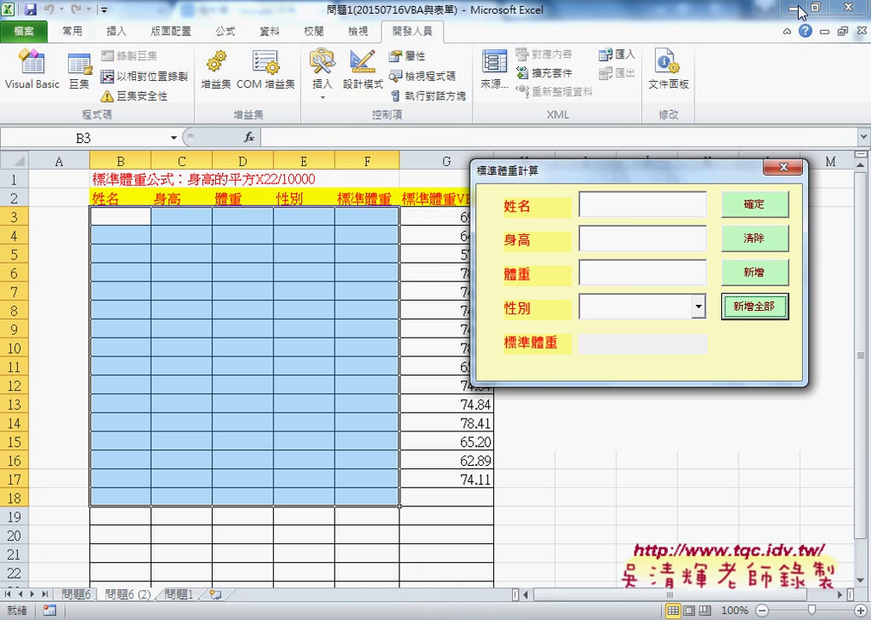
# Step: Close the 標準體重計算 form and Snipping Tool, and minimize Excel and the browser
pyautogui.click(785, 169)
pyautogui.click(790, 7)
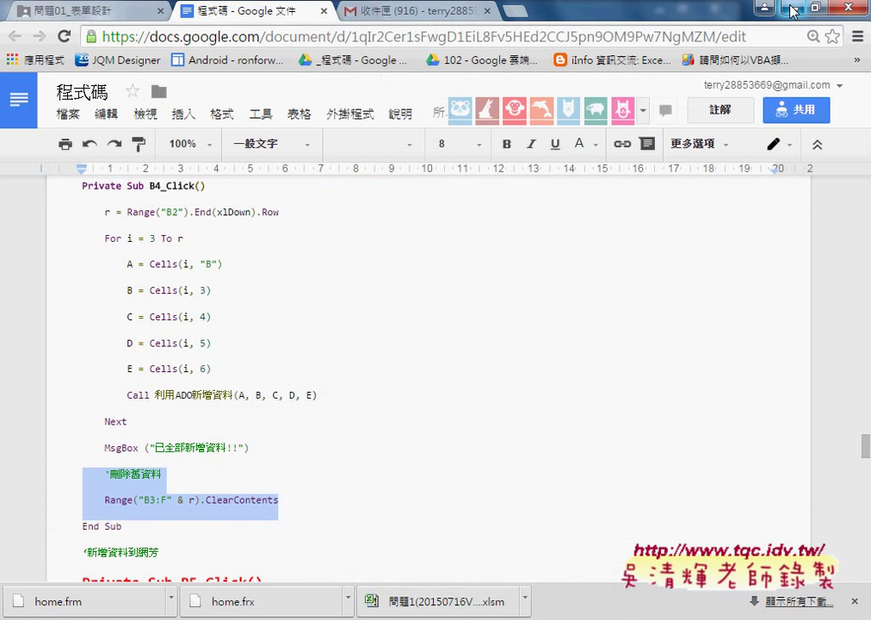
pyautogui.click(791, 8)
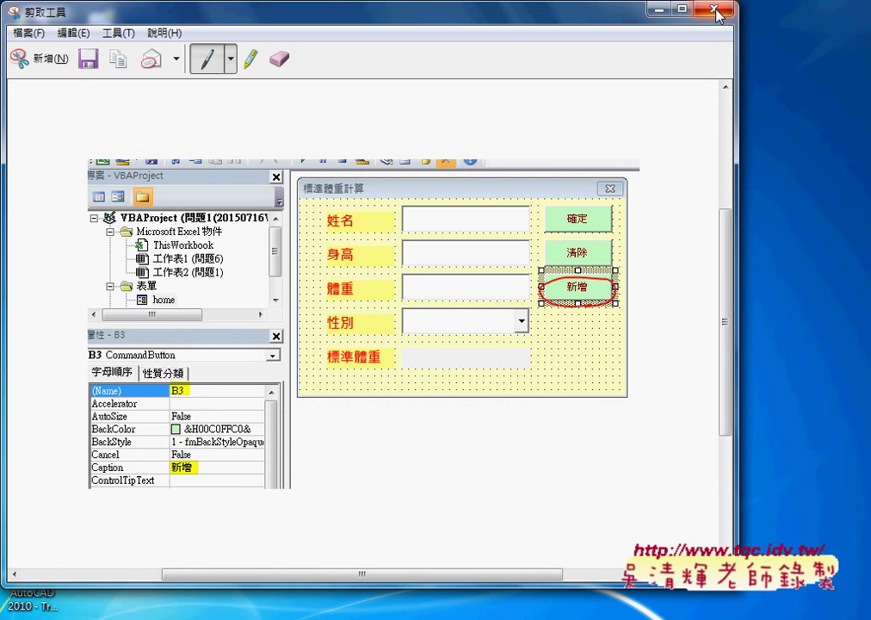
pyautogui.click(660, 9)
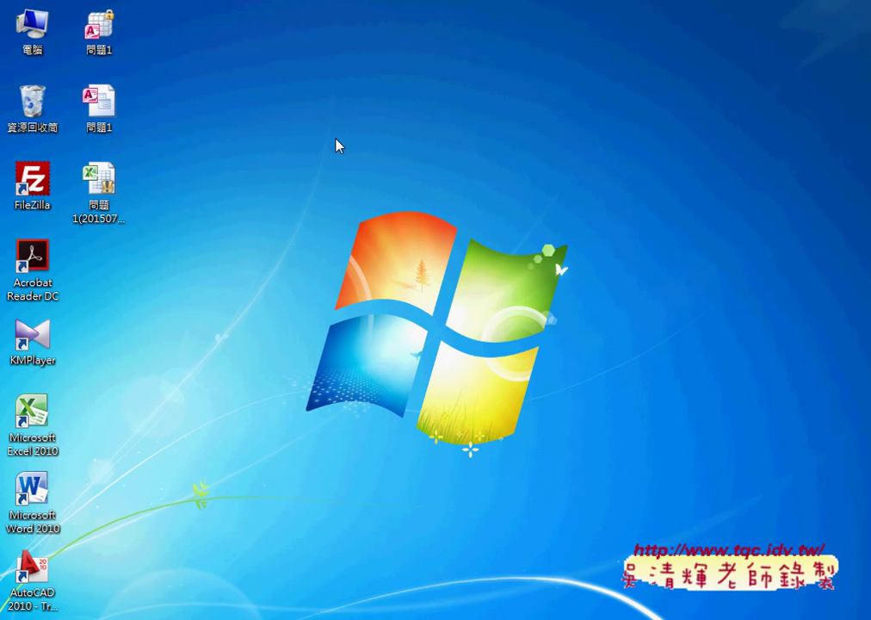
# Step: Annotate the 問題1 database and workbook icons on the desktop with the screen pen
pyautogui.hotkey('ctrl', '2')
pyautogui.moveTo(129, 251)
pyautogui.mouseDown()
pyautogui.moveTo(102, 245)
pyautogui.moveTo(131, 249)
pyautogui.mouseUp()
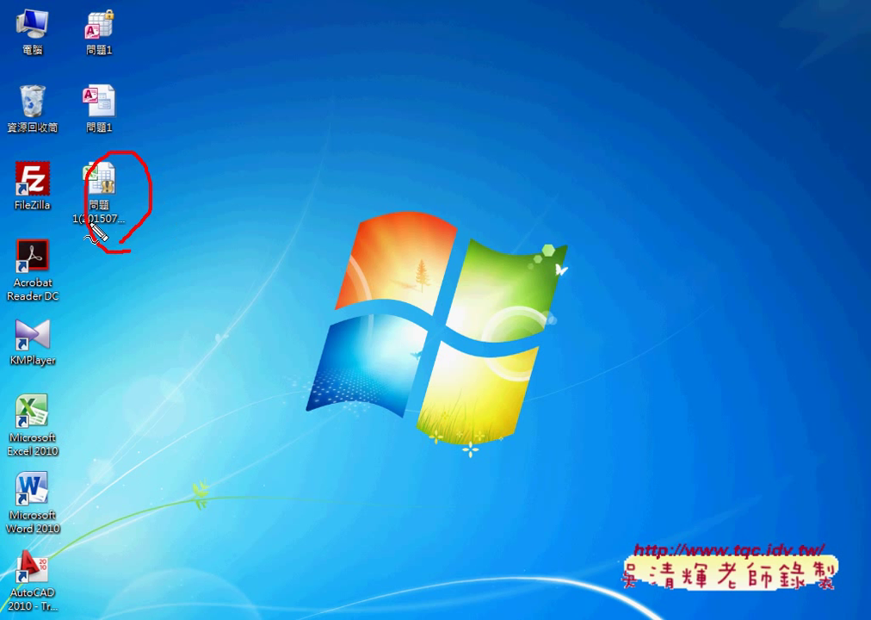
pyautogui.moveTo(76, 127); pyautogui.dragTo(128, 98)
pyautogui.moveTo(173, 189)
pyautogui.mouseDown()
pyautogui.moveTo(169, 106)
pyautogui.moveTo(135, 100)
pyautogui.moveTo(170, 82)
pyautogui.mouseUp()
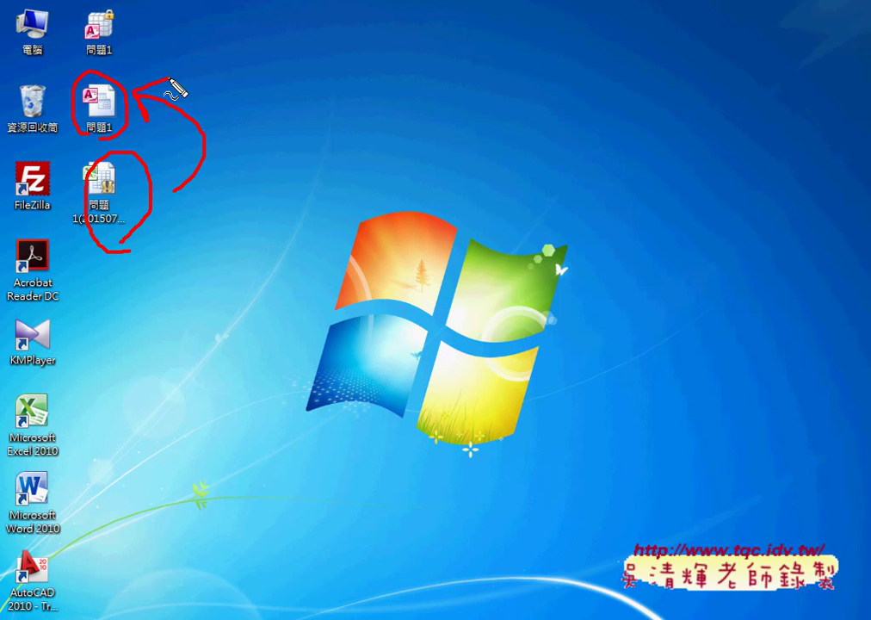
pyautogui.press('Escape')
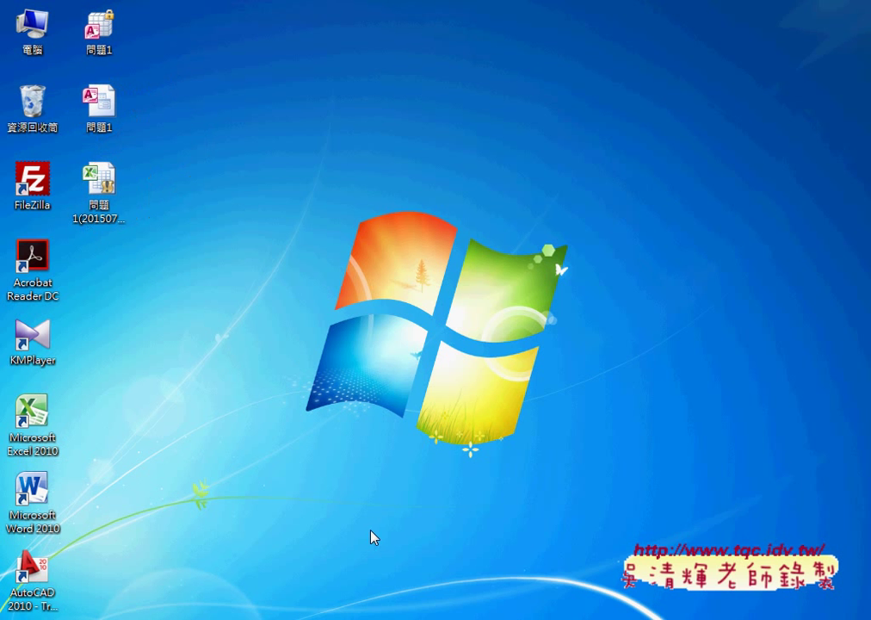
# Step: Restore the VBA editor and open the B4 add-all button's B4_Click code
pyautogui.moveTo(392, 619)
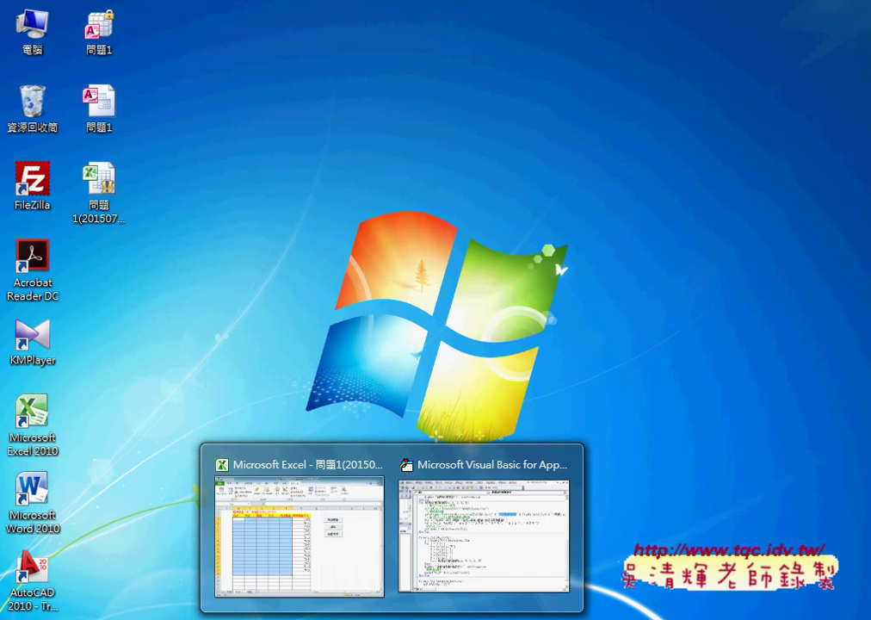
pyautogui.click(460, 537)
pyautogui.doubleClick(420, 254)
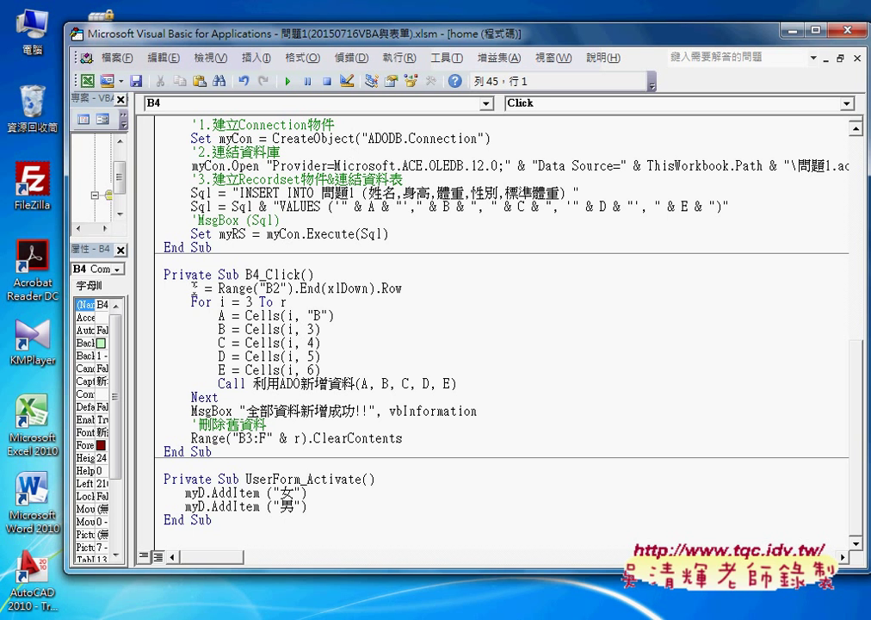
# Step: Highlight the For i = 3 To r line, the loop's Next, and the B3:F ClearContents line
pyautogui.click(192, 302)
pyautogui.moveTo(192, 302); pyautogui.dragTo(287, 302)
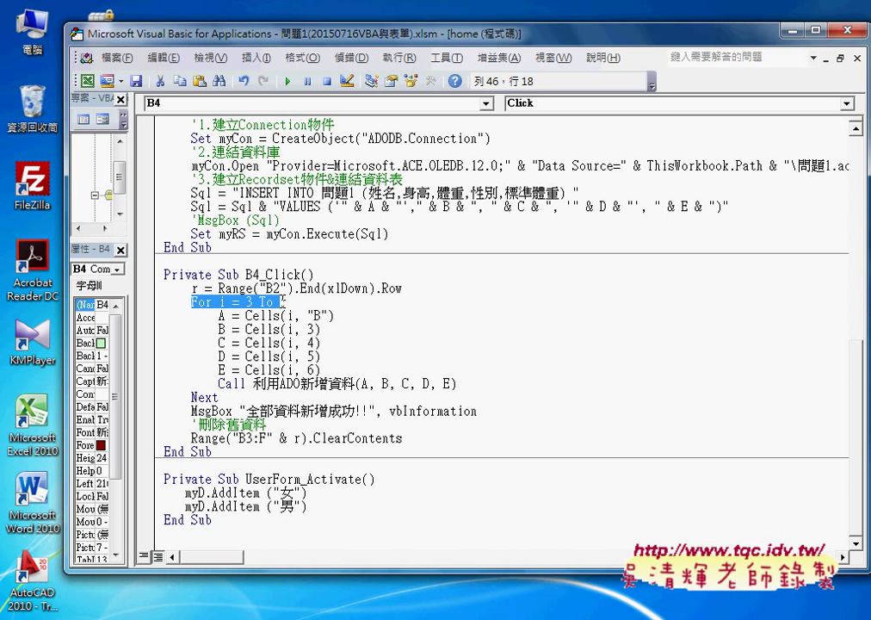
pyautogui.click(223, 397)
pyautogui.doubleClick(226, 398)
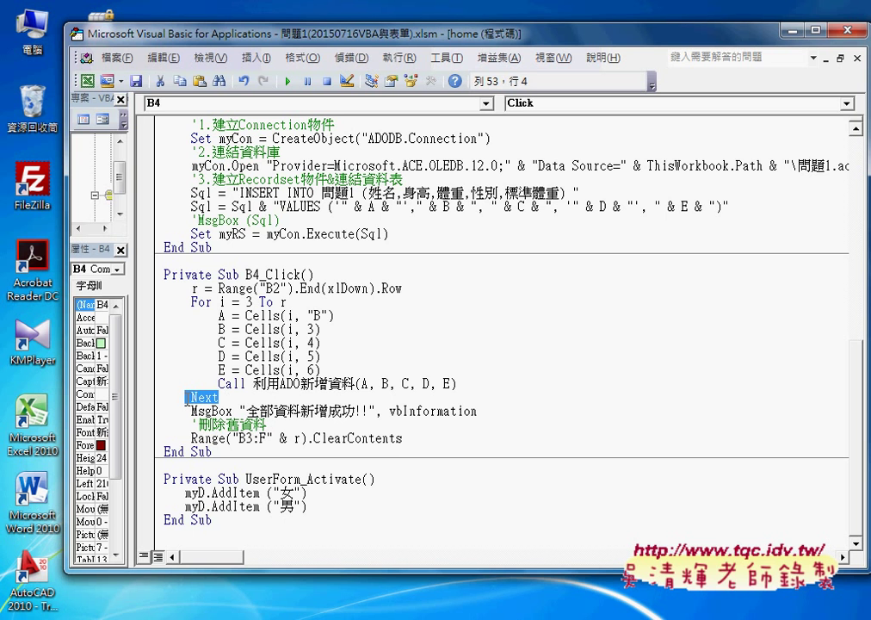
pyautogui.moveTo(402, 438); pyautogui.dragTo(155, 445)
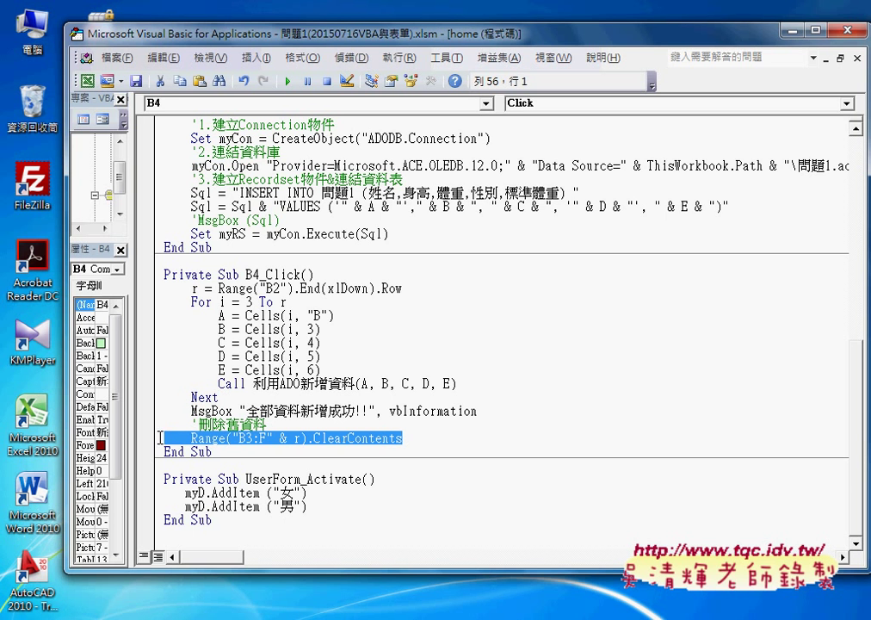